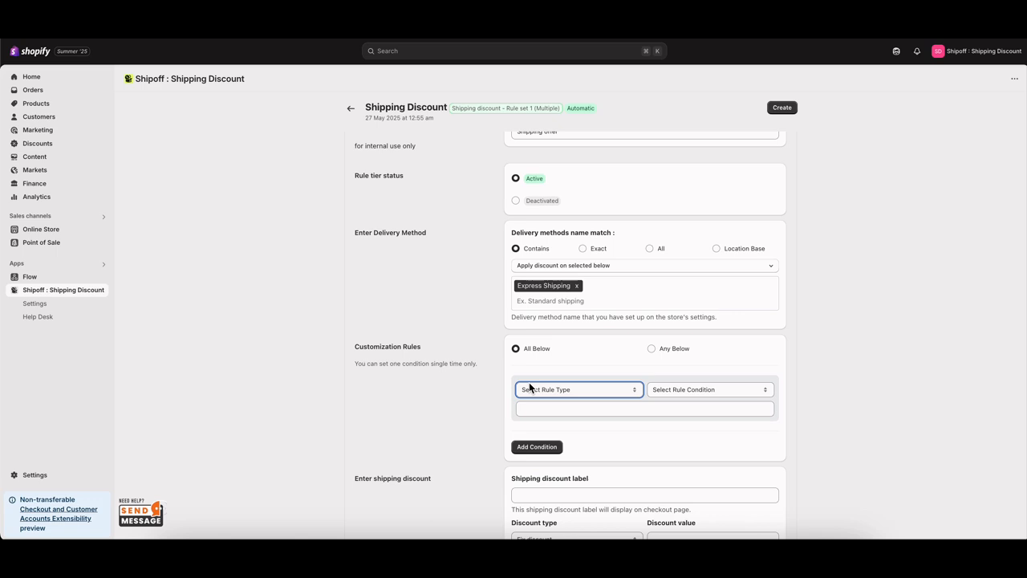
Leave the unsaved rule form and return to the shipping discount dashboard
scroll(453, 294, "up", 3)
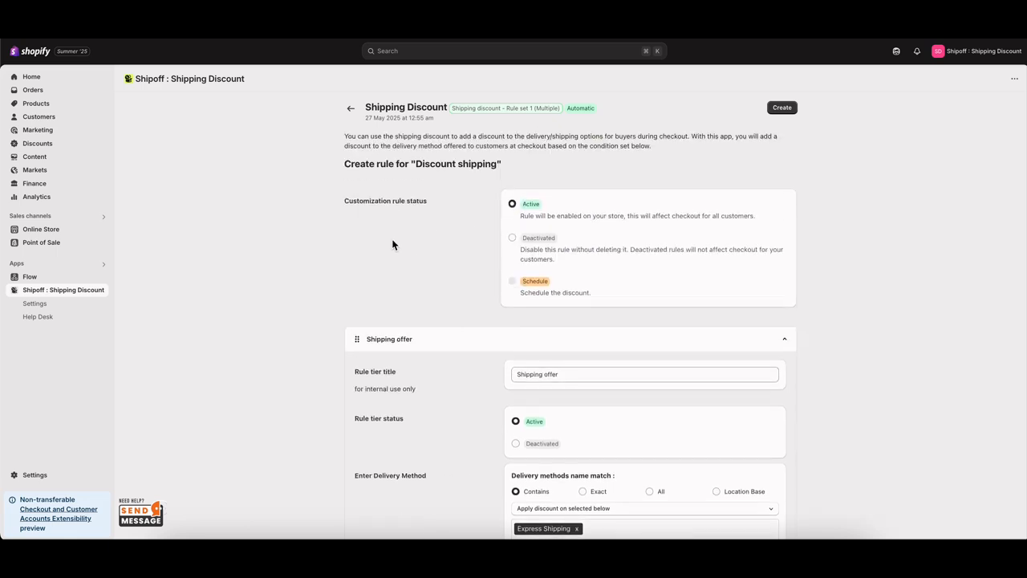
left_click(351, 108)
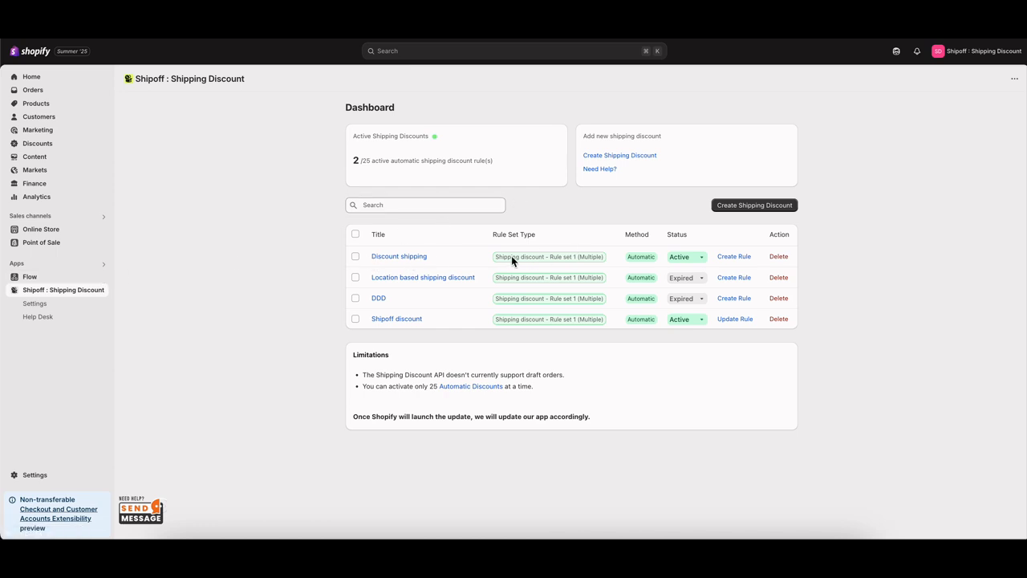
double_click(554, 257)
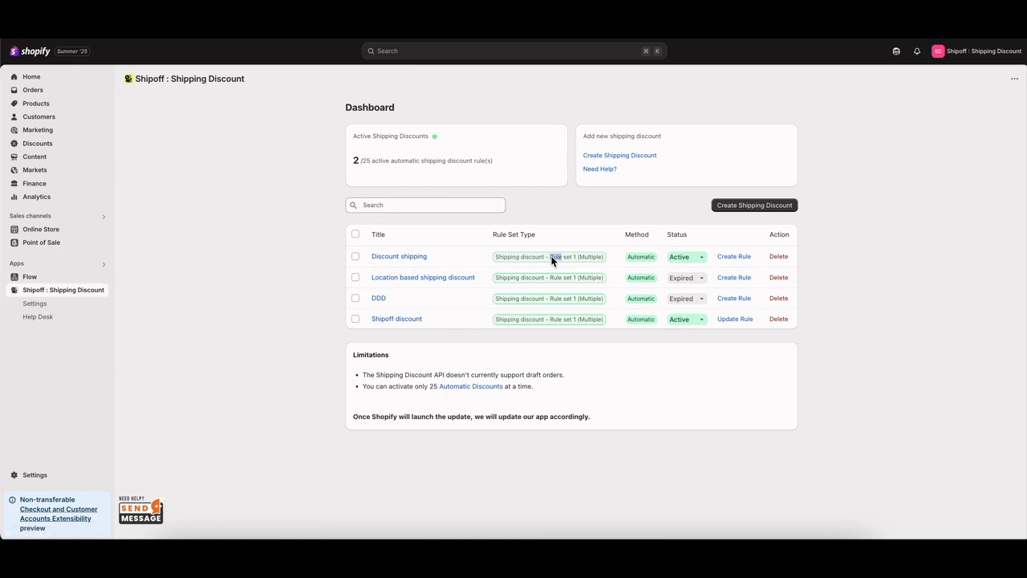
left_click(736, 207)
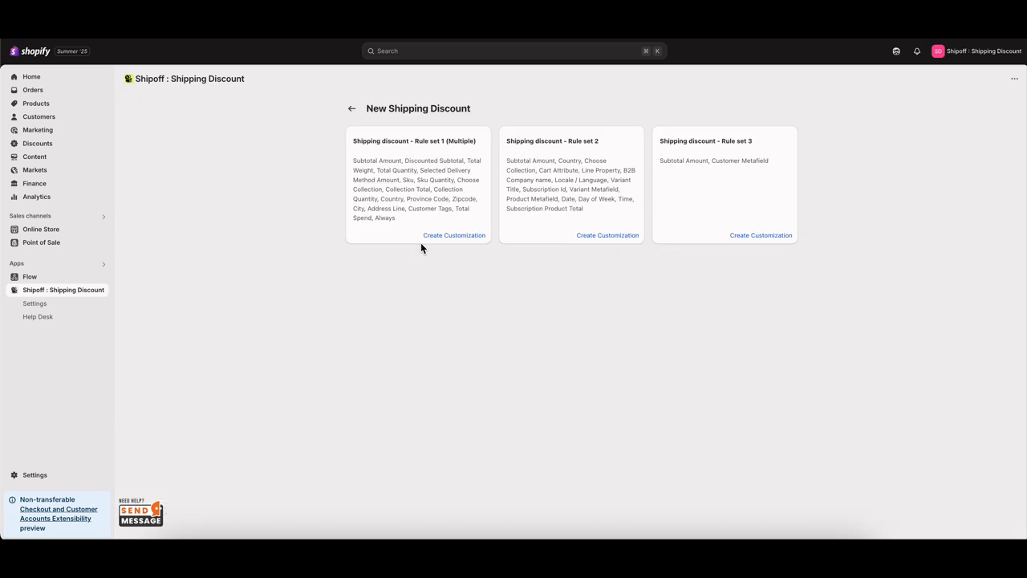
left_click(457, 235)
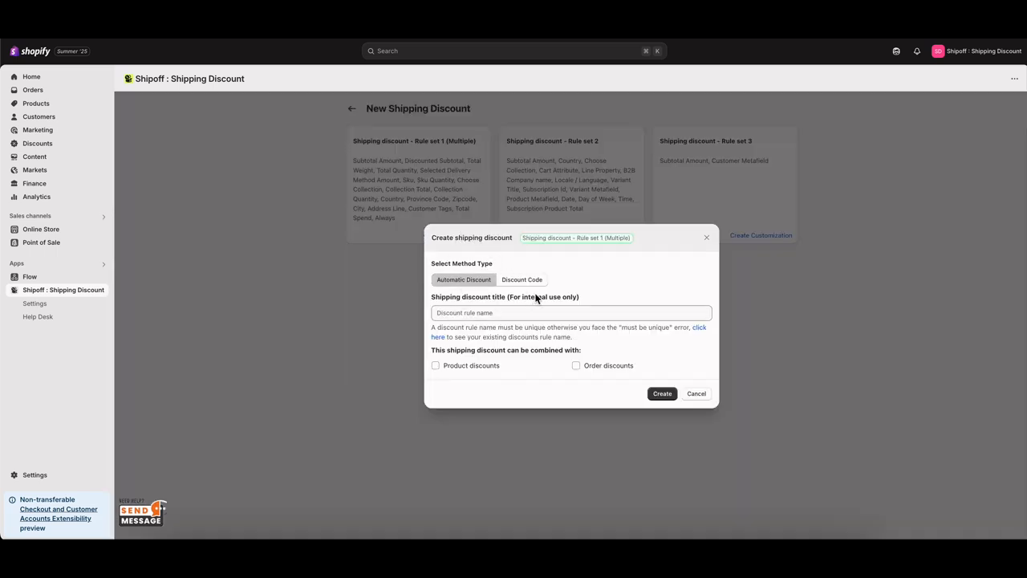
left_click(526, 280)
left_click(479, 275)
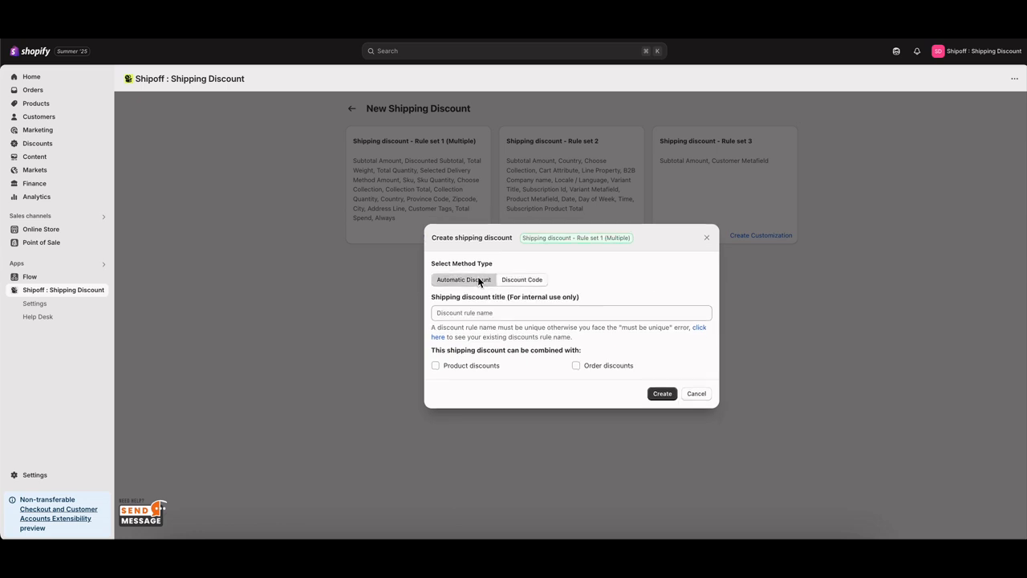
left_click(467, 366)
left_click(574, 366)
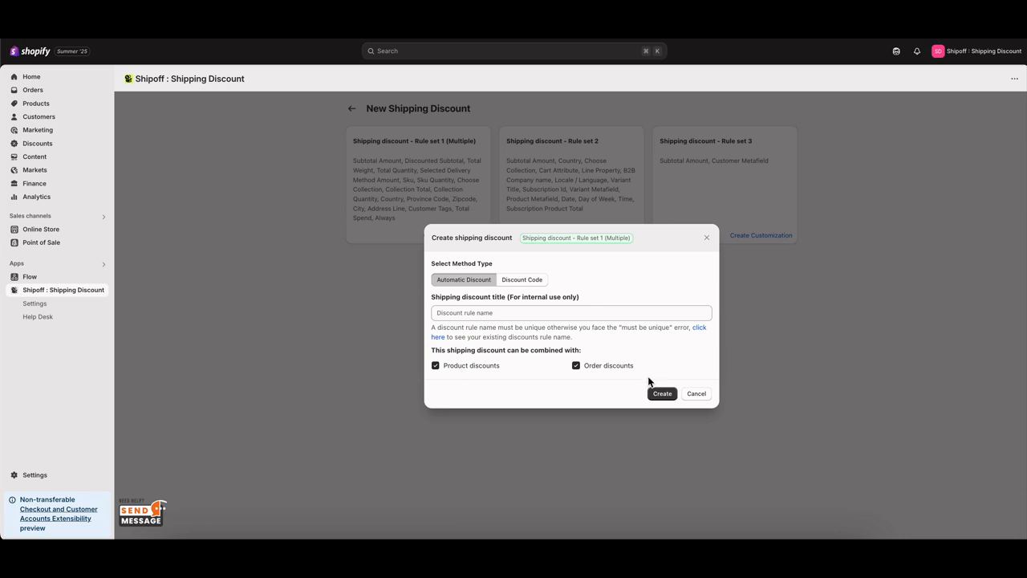
left_click(700, 395)
left_click(352, 108)
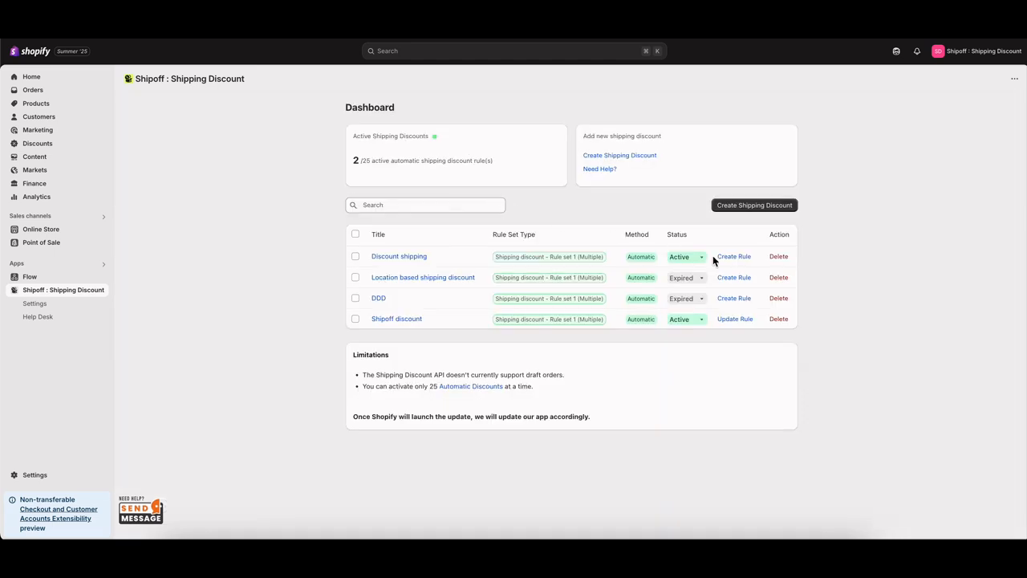
Start creating a rule for the "Discount shipping" discount and title its rule tier "Offer discount US"
left_click(731, 256)
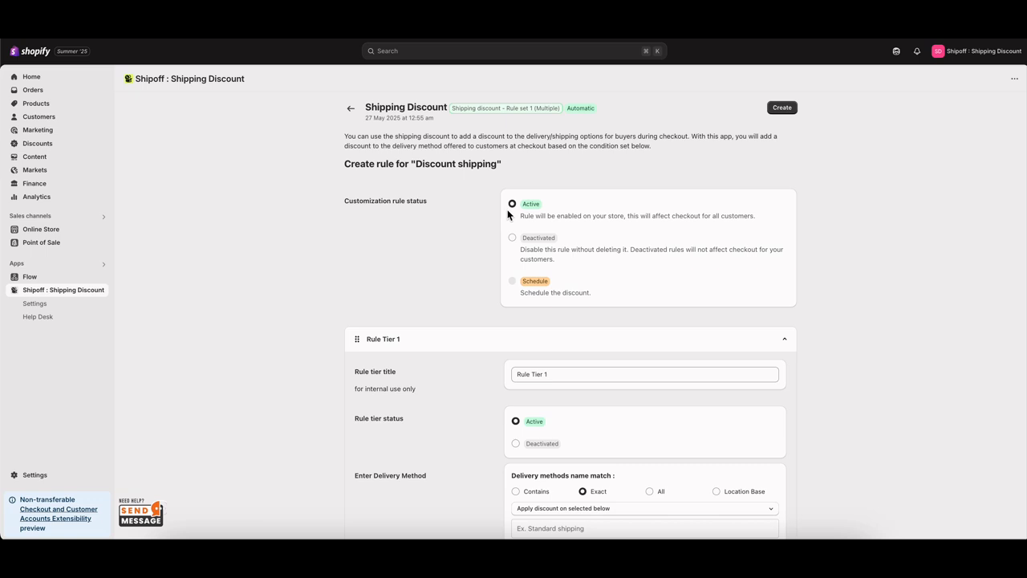
scroll(568, 329, "down", 1)
left_click(563, 353)
key("super+a")
key("BackSpace")
type("Offer discount")
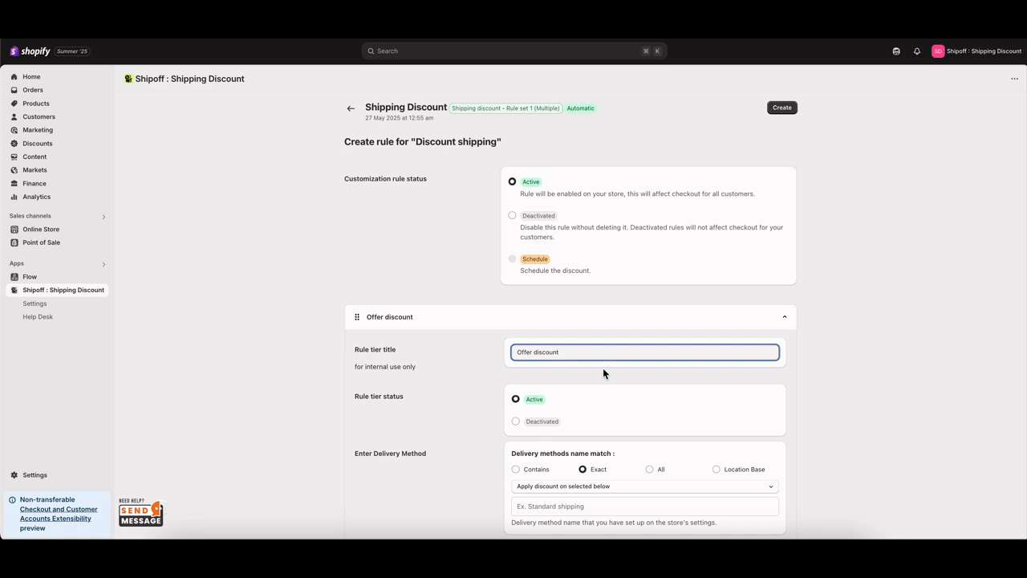
type(" US")
left_click(828, 390)
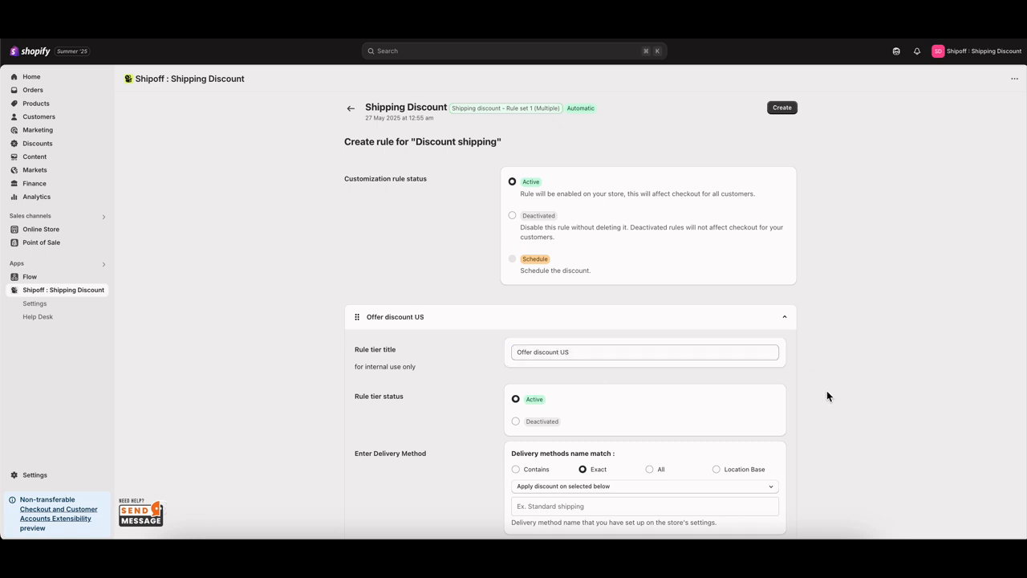
Match delivery methods that contain "Express Shipping", copying the name from the checkout page, and select that method at checkout
scroll(827, 378, "down", 3)
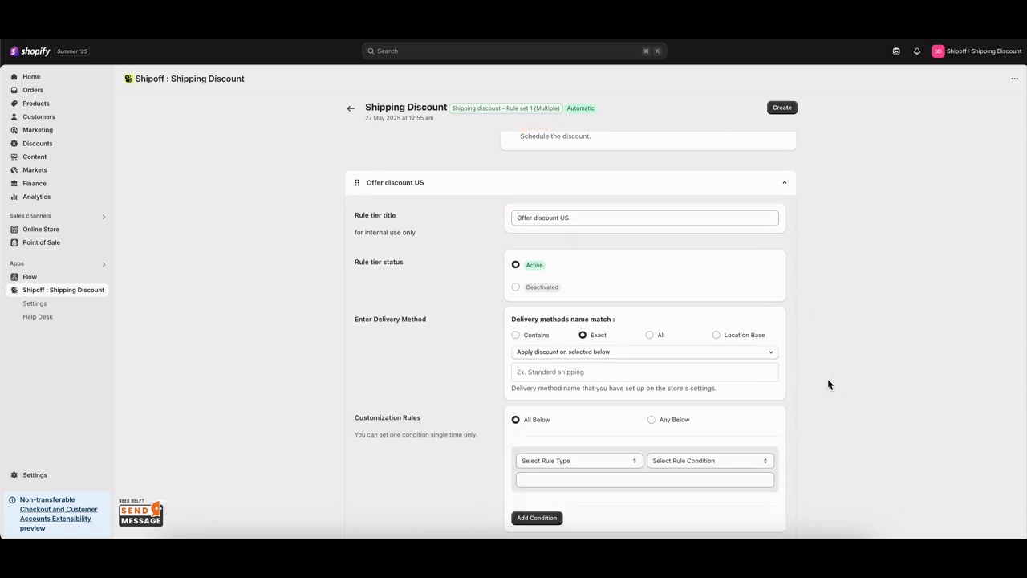
left_click(526, 338)
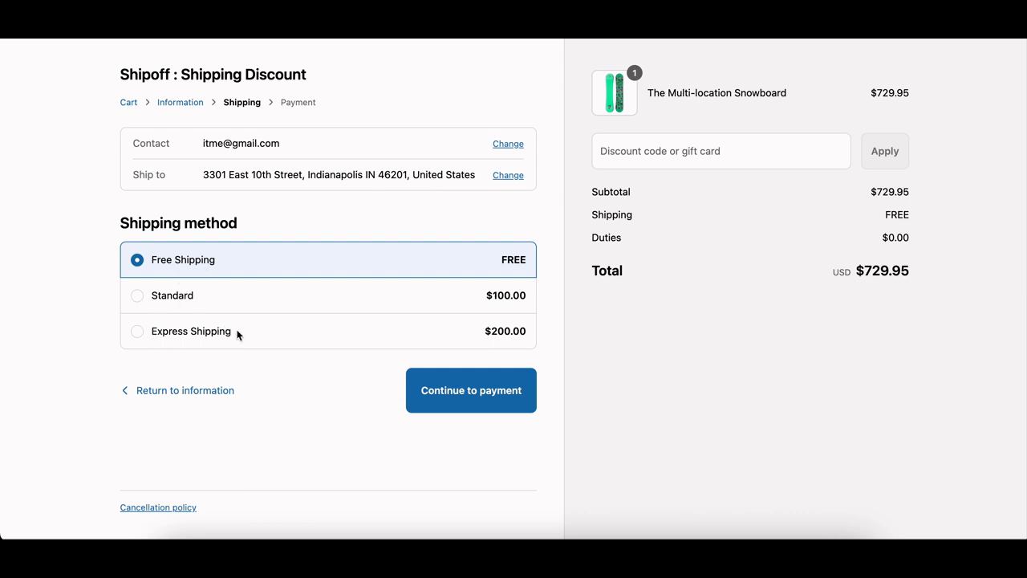
left_click_drag(233, 333, 155, 336)
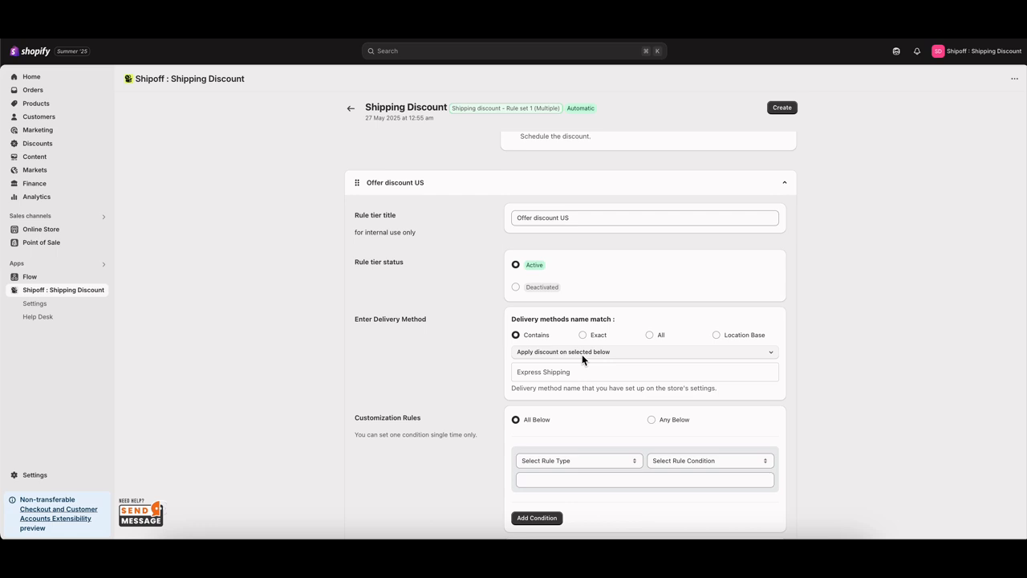
key("Return")
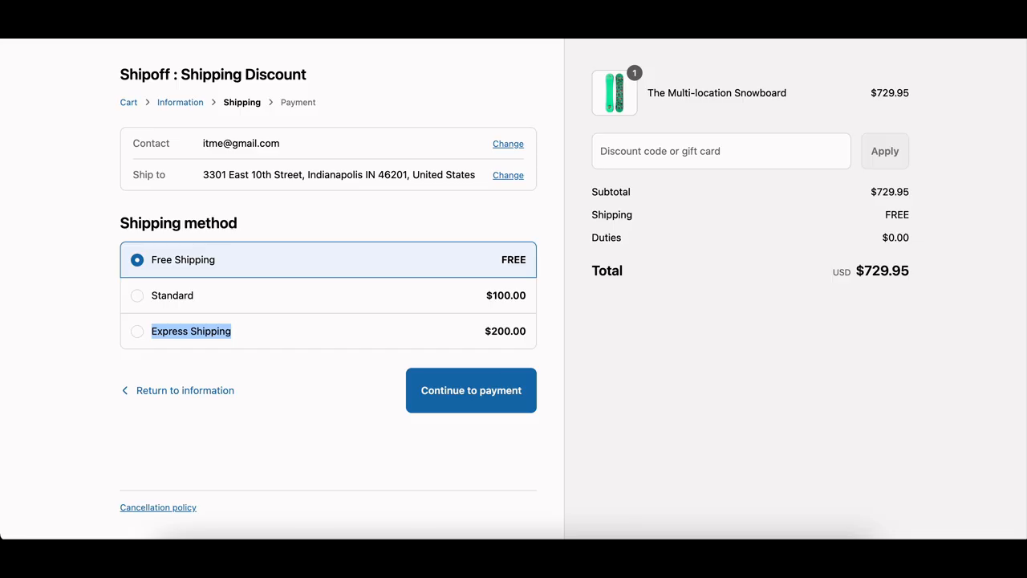
left_click(250, 327)
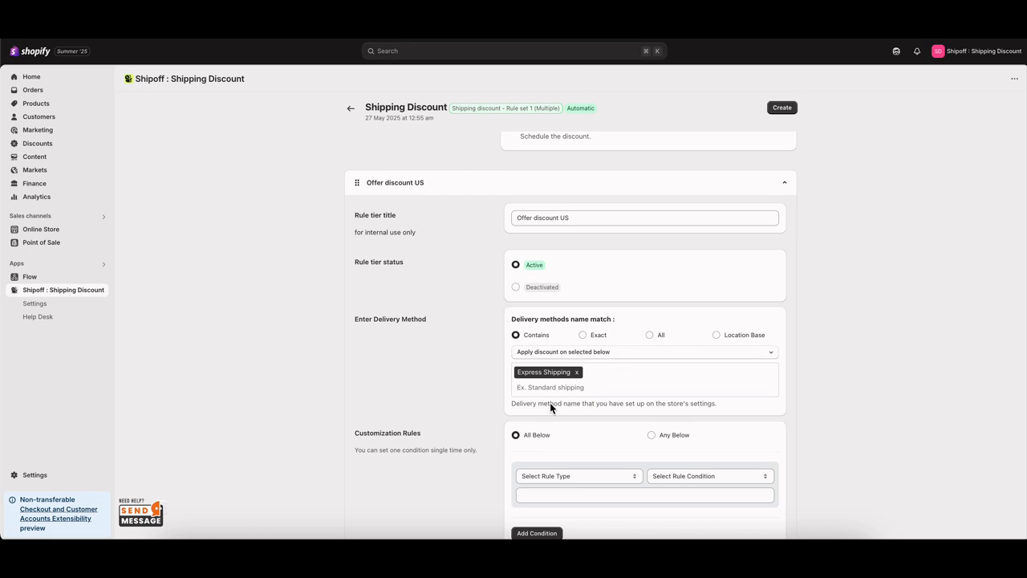
Set the customization rule so that Country contains United States of America
scroll(578, 385, "down", 1)
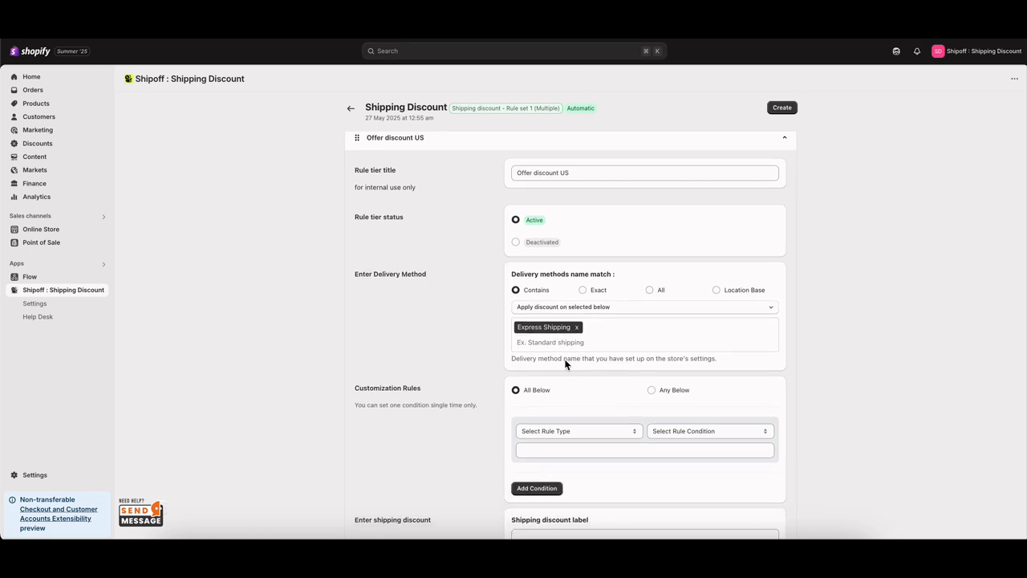
left_click(597, 431)
scroll(596, 433, "down", 5)
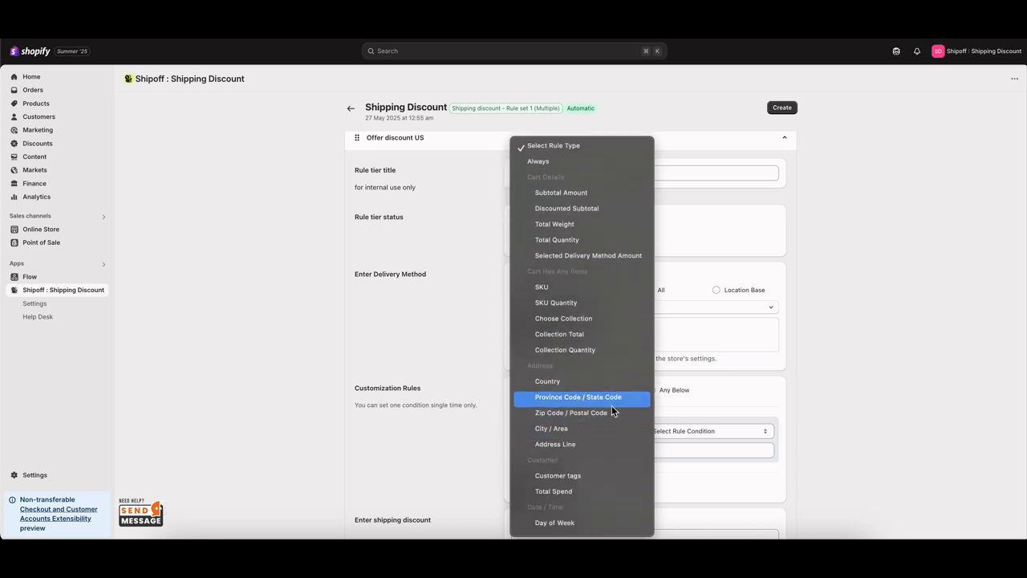
left_click(580, 384)
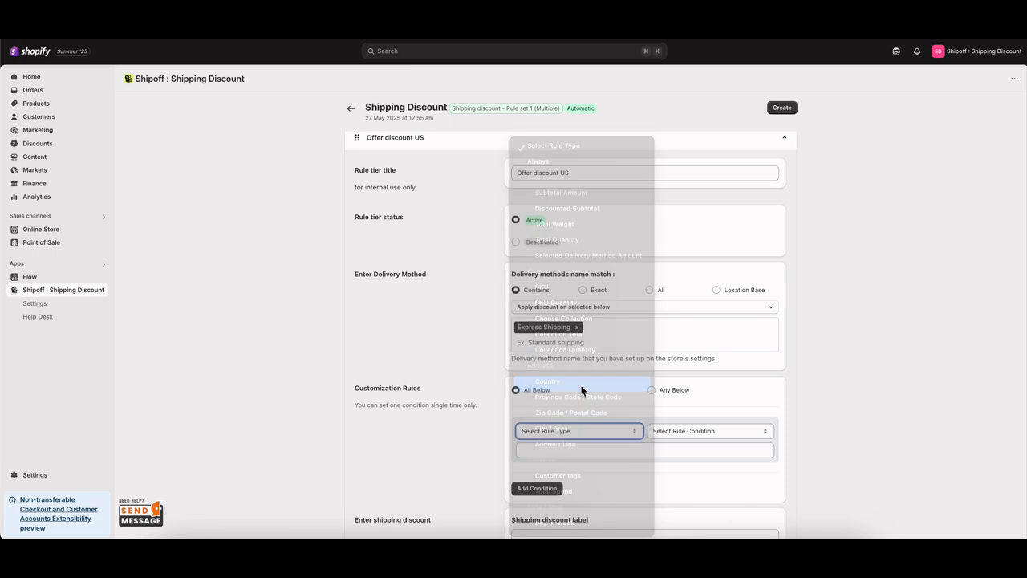
left_click(610, 457)
type("uni")
key("Down")
key("Down")
key("Down")
key("Down")
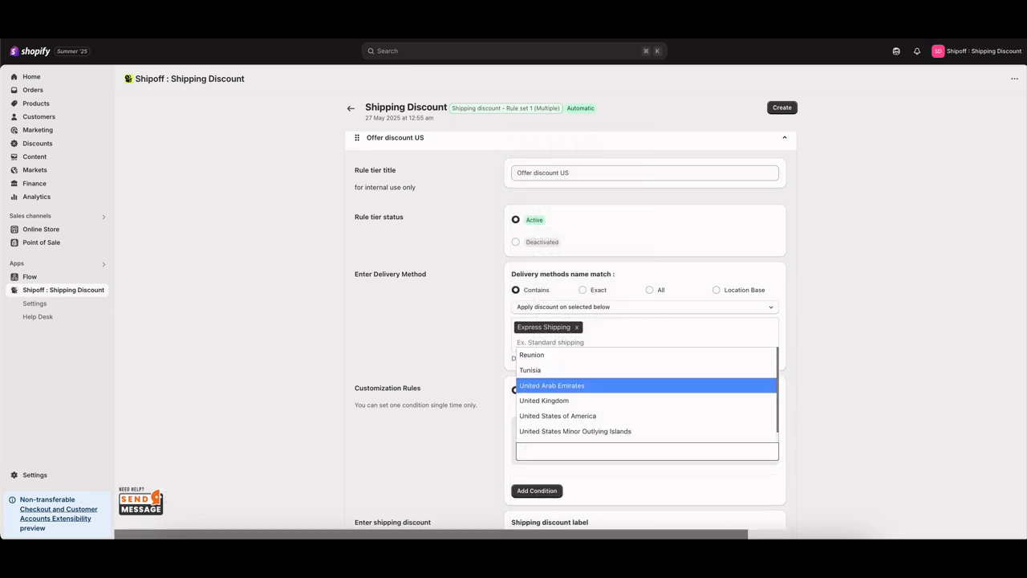
key("Return")
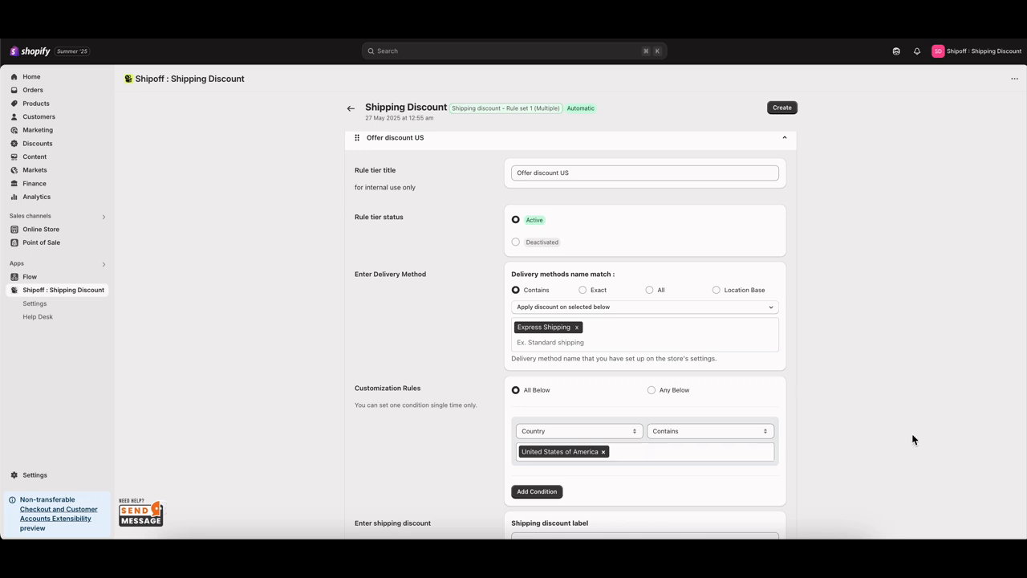
Enter "Express Discount" as the shipping discount label
scroll(912, 436, "down", 1)
left_click(587, 485)
scroll(584, 486, "down", 1)
scroll(584, 486, "down", 2)
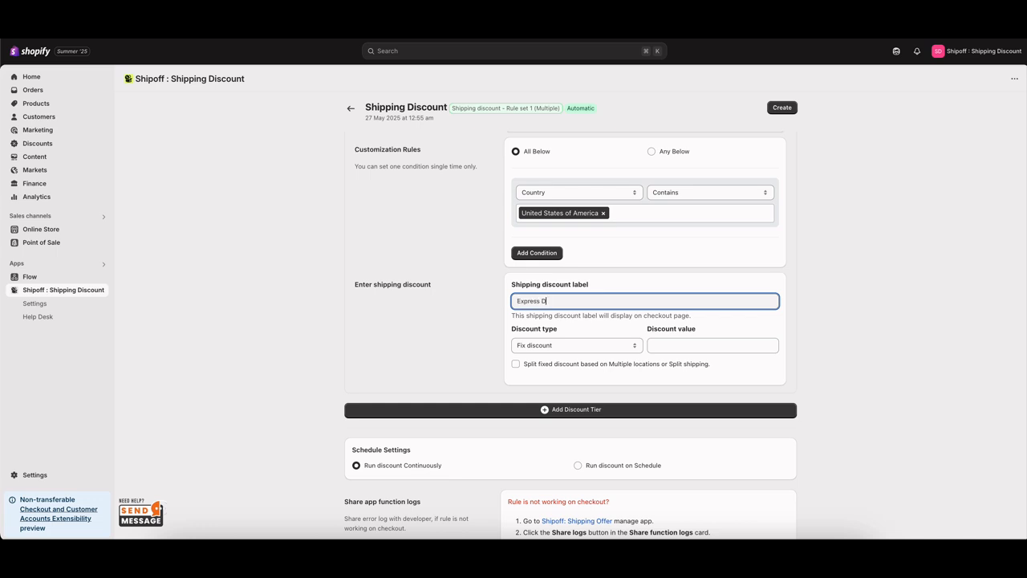
key("Tab")
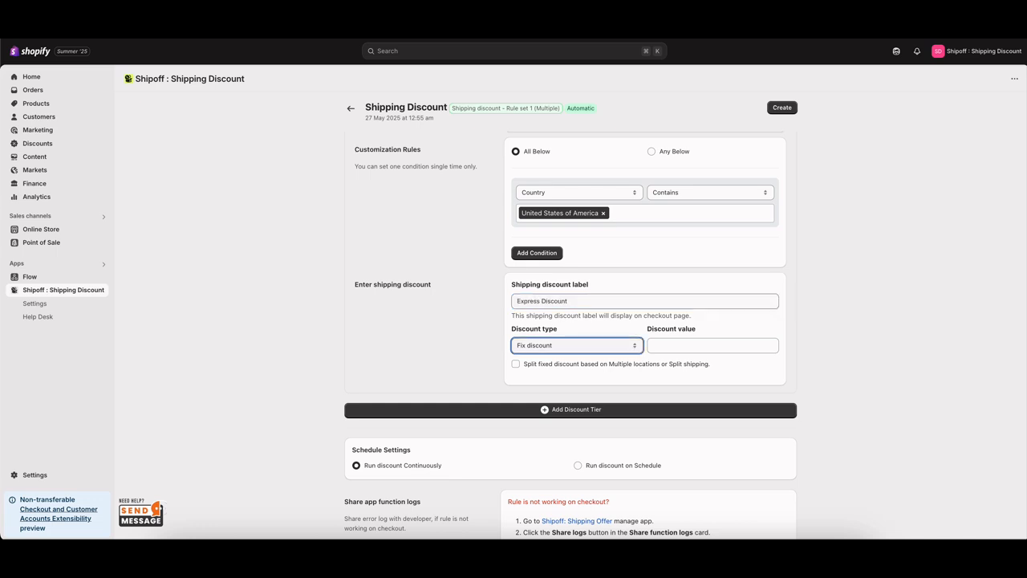
Set the discount type to Percentage discount with a value of 50 and create the rule
left_click(631, 344)
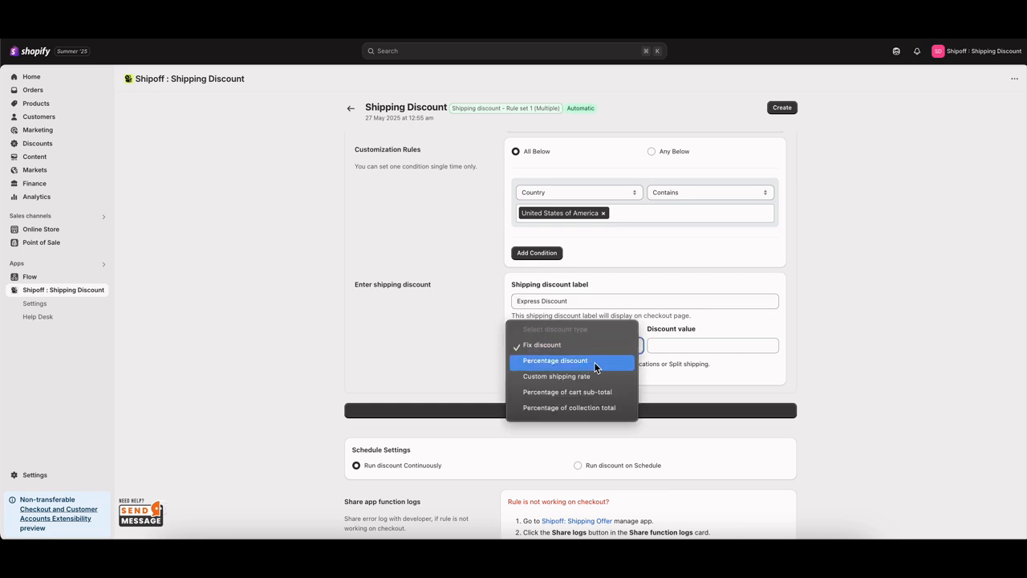
left_click(564, 363)
left_click(676, 344)
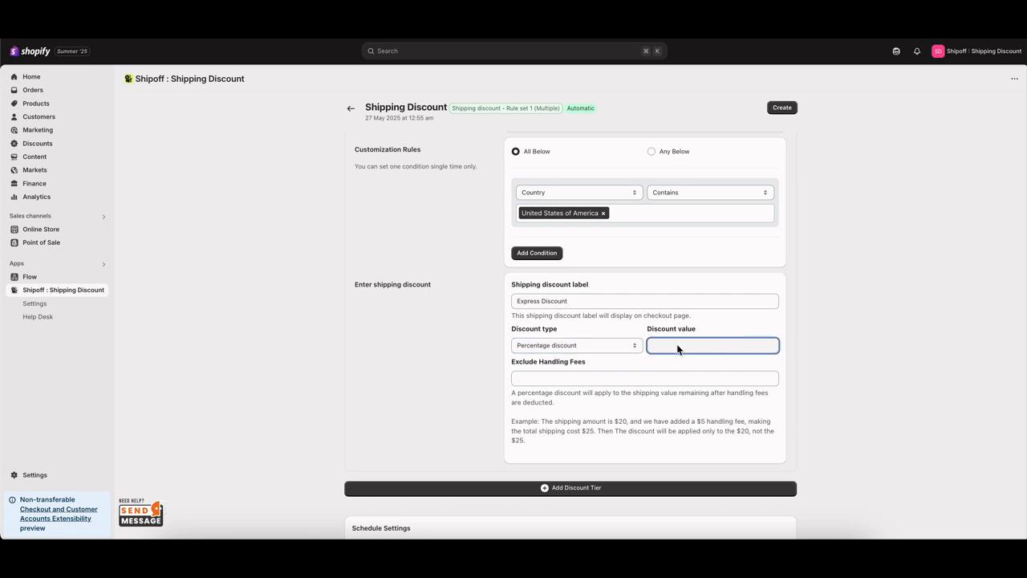
type("50")
left_click(842, 369)
left_click(783, 108)
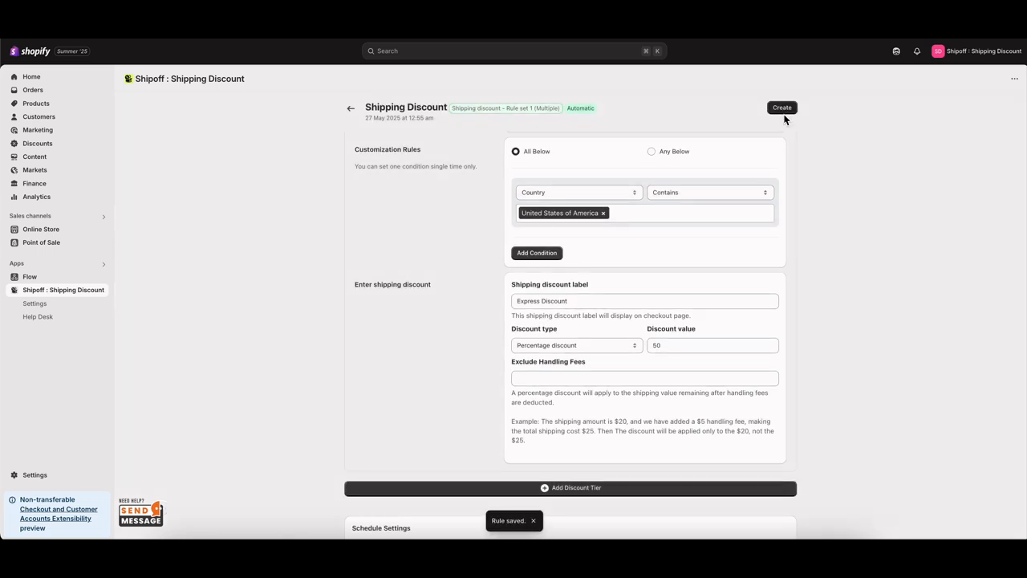
Reload the store's checkout page and check the Express Shipping price and the discount label in the order summary
scroll(655, 386, "up", 3)
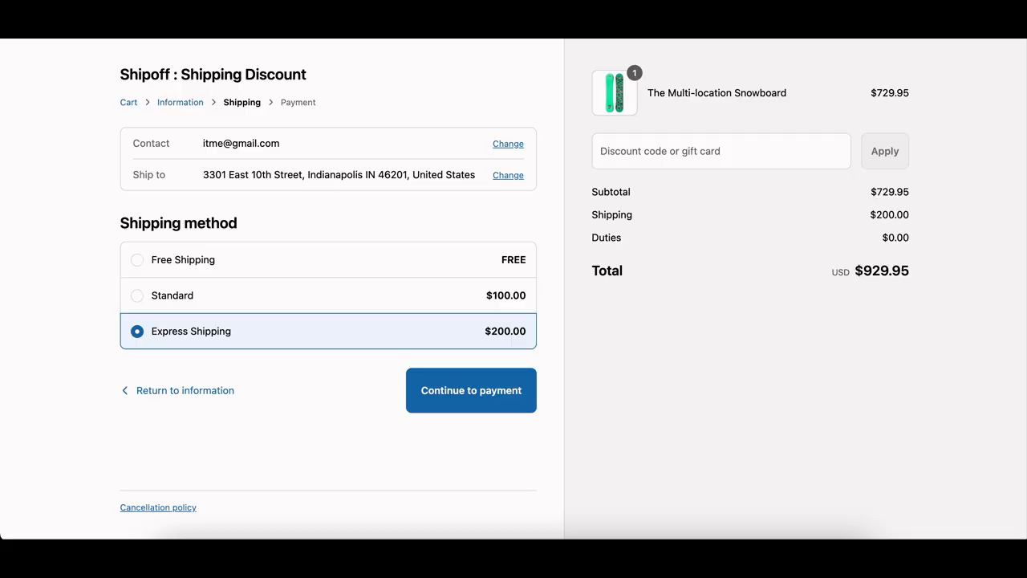
key("super+r")
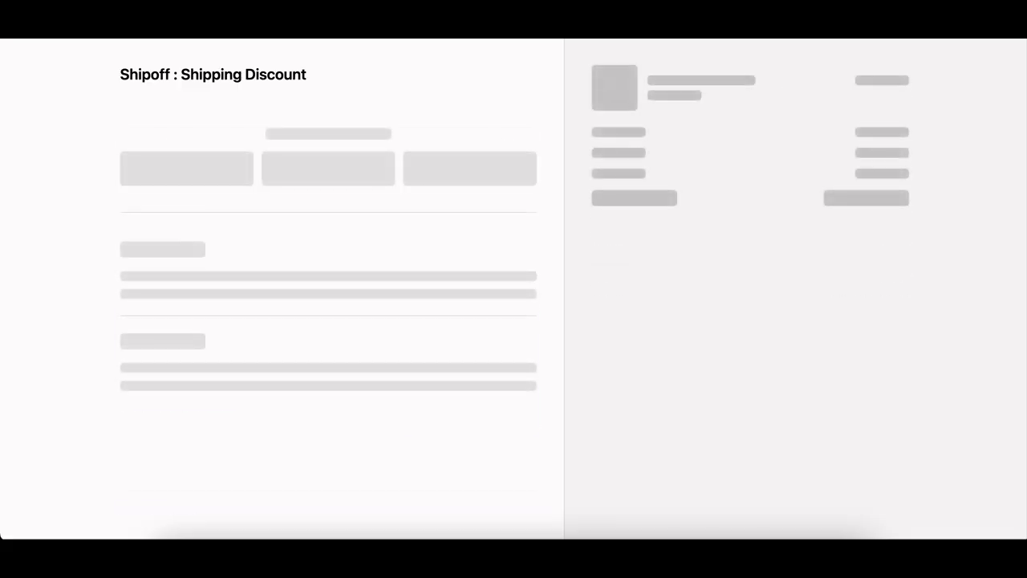
triple_click(512, 332)
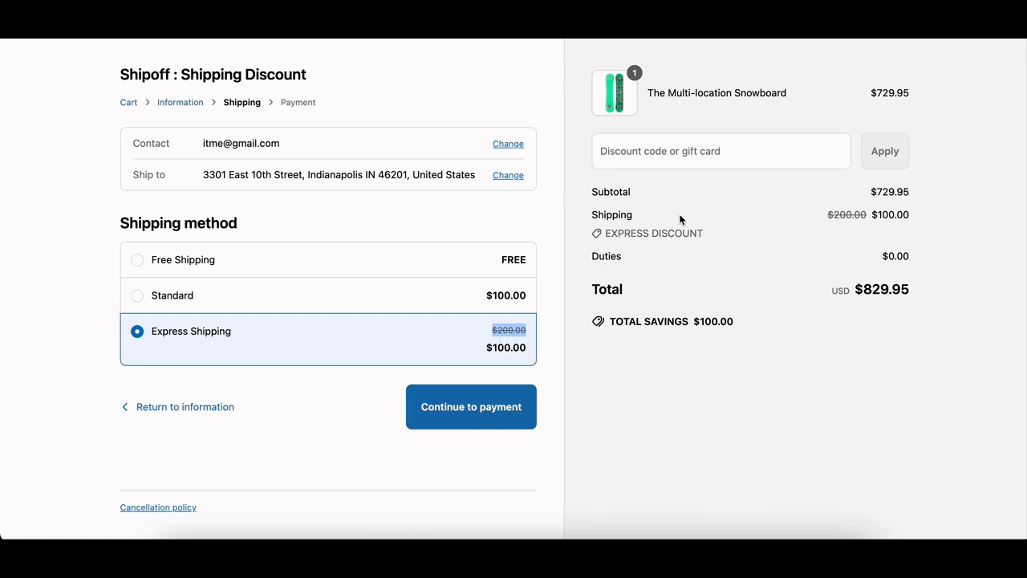
triple_click(646, 240)
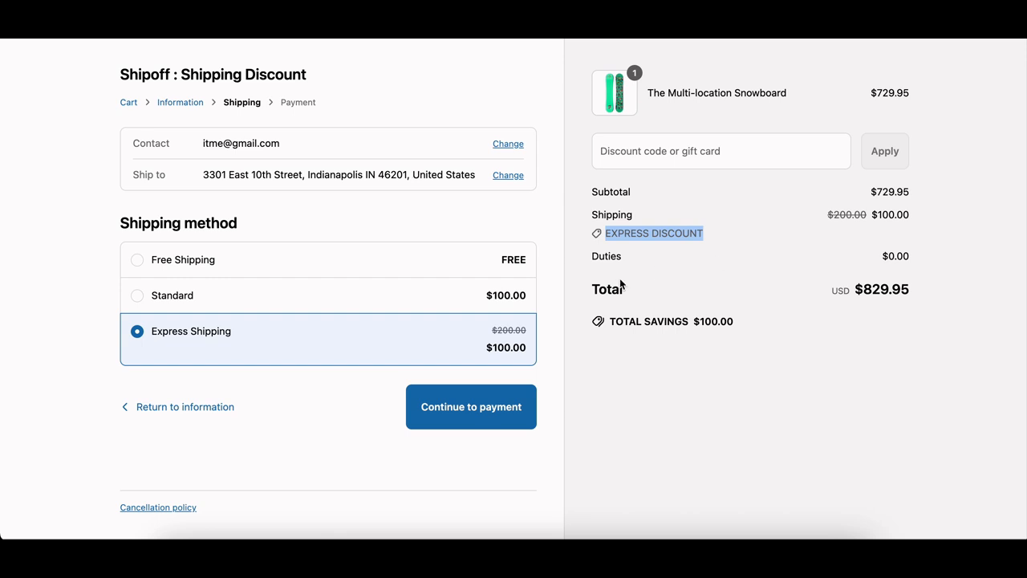
Change the checkout shipping country to Canada, fill in a suggested street address, and continue to the shipping methods
left_click(506, 175)
left_click(284, 299)
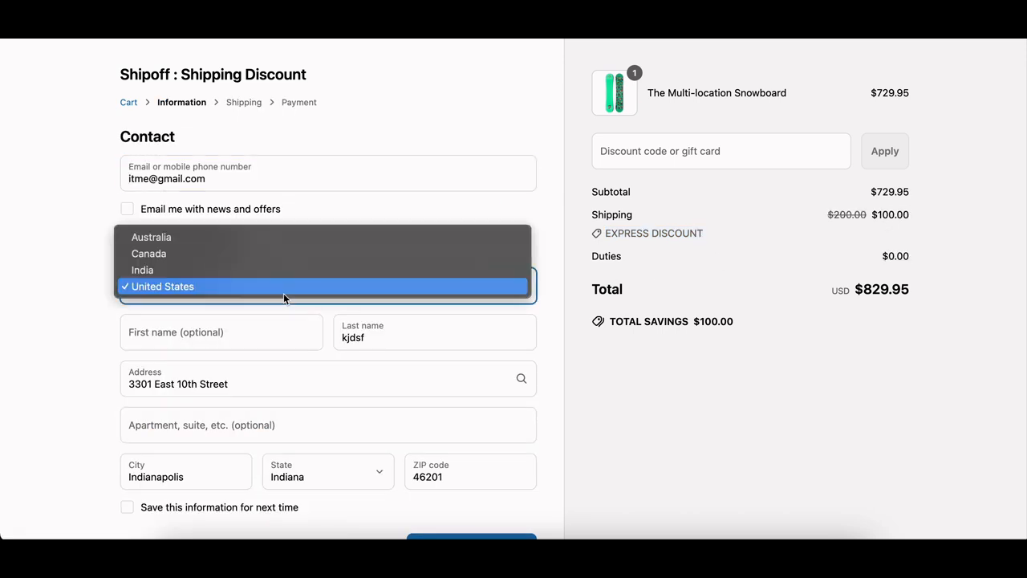
left_click(229, 253)
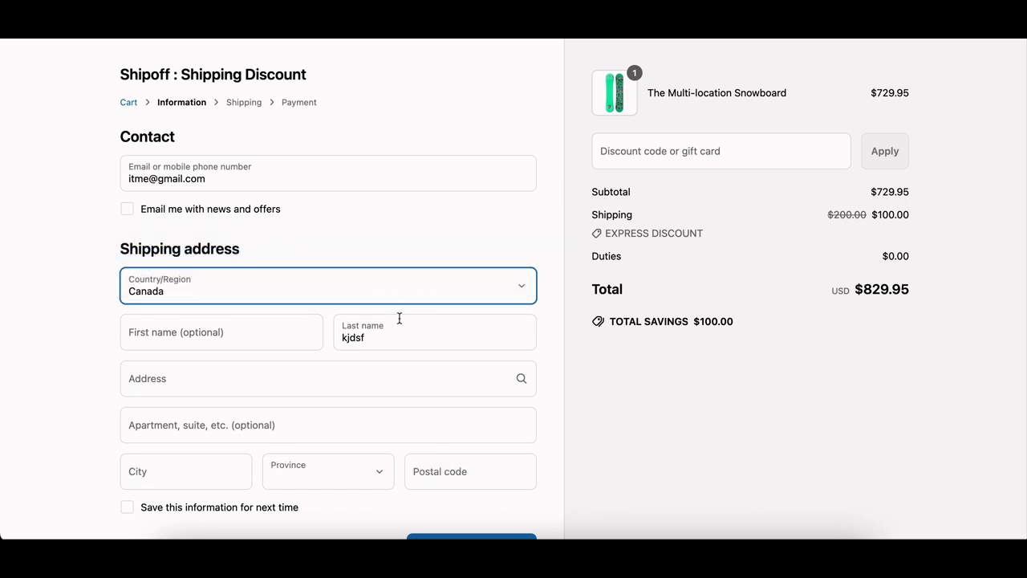
scroll(399, 319, "down", 1)
left_click(383, 346)
type("10 sre")
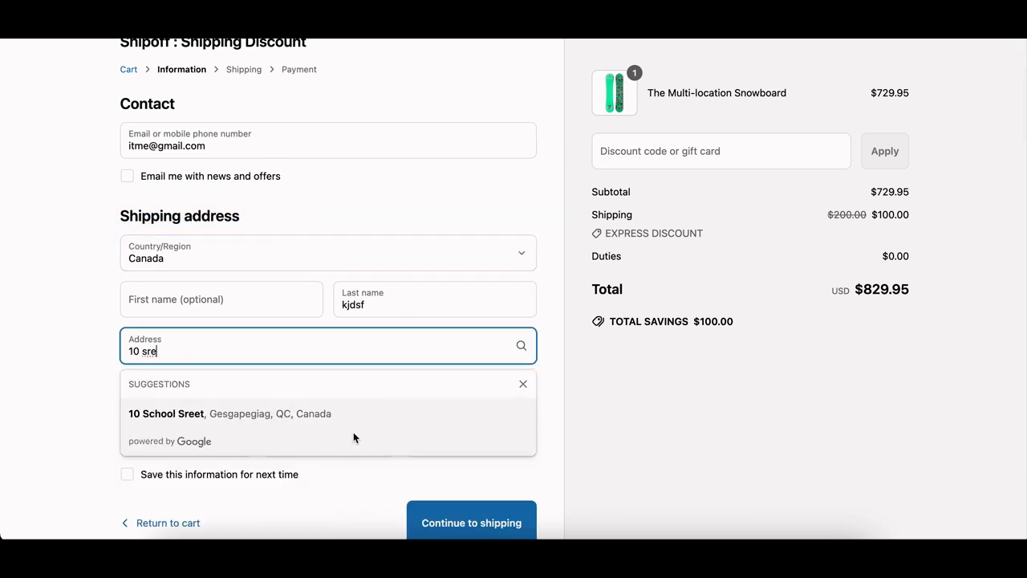
left_click(327, 412)
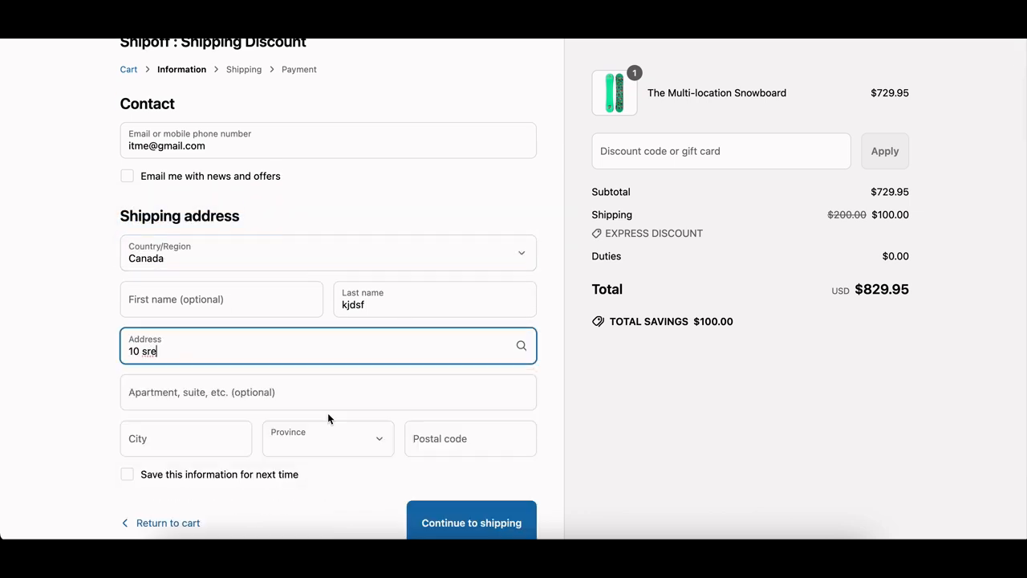
scroll(522, 393, "down", 3)
left_click(488, 417)
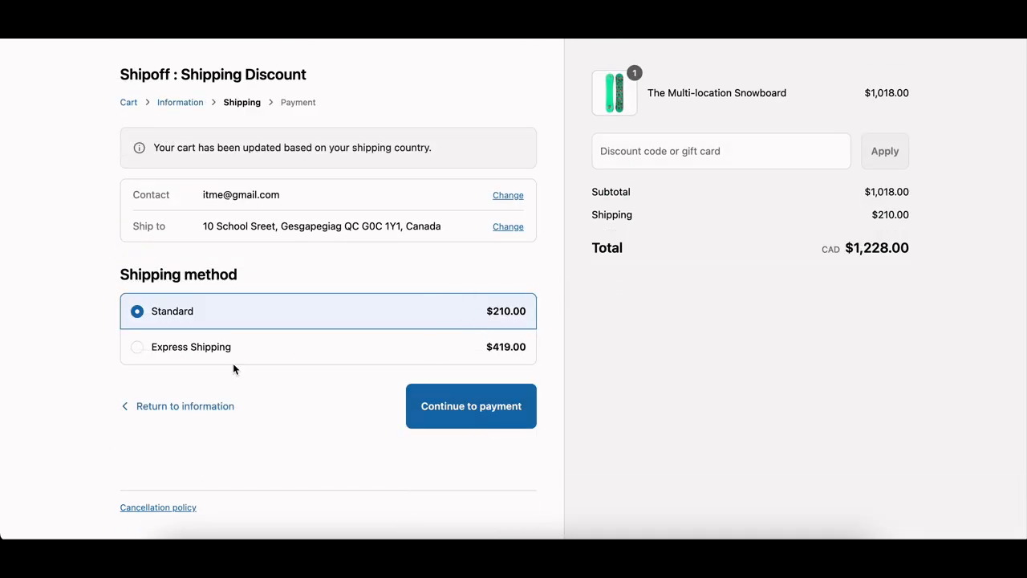
Check the Express Shipping price for Canada at checkout, and add a discount tier titled "Offer discount CA" to the shipping rule
left_click(506, 355)
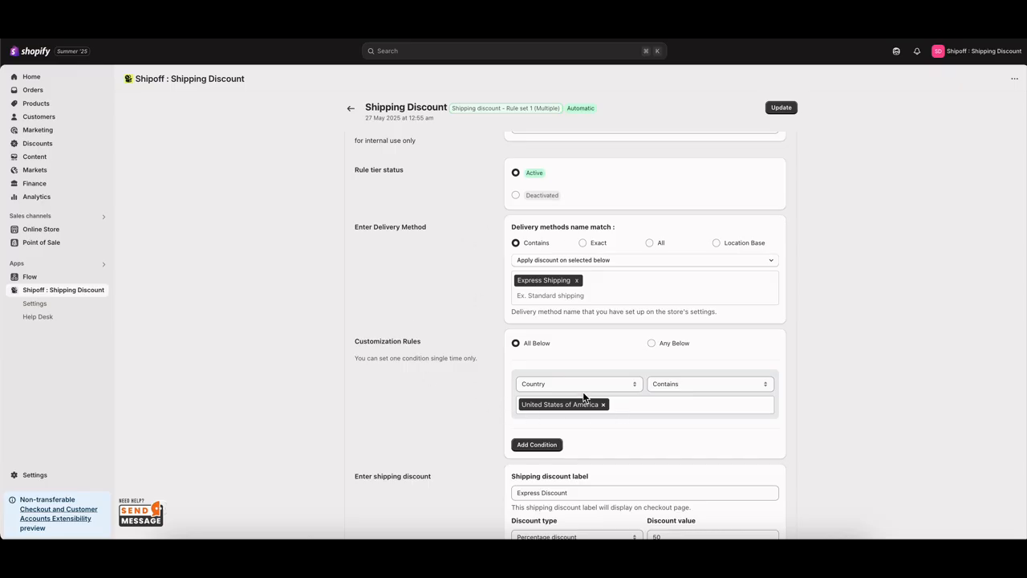
scroll(602, 366, "down", 3)
scroll(602, 366, "down", 5)
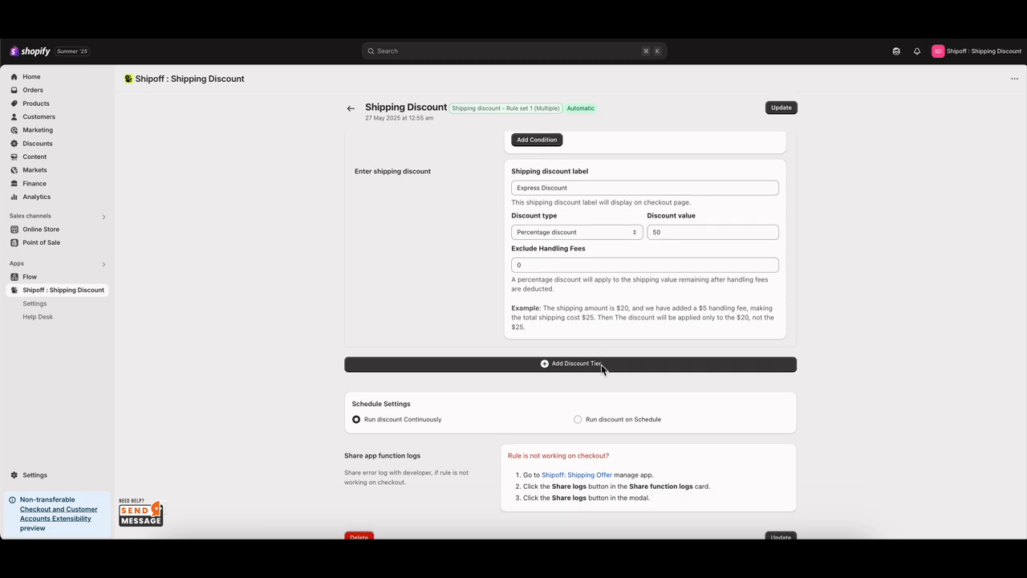
scroll(602, 366, "up", 1)
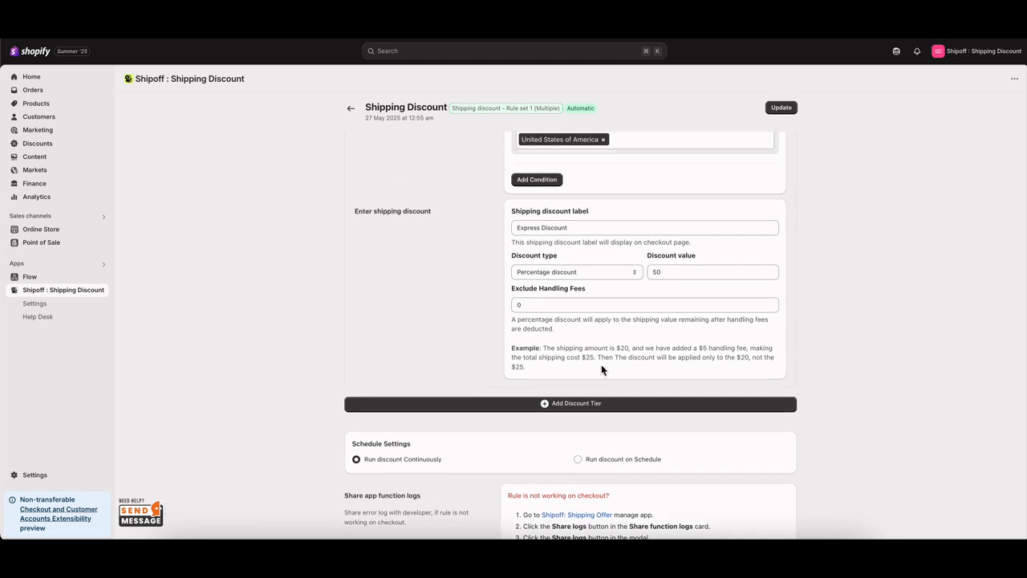
left_click(555, 406)
scroll(573, 415, "down", 1)
left_click(563, 410)
key("super+a")
key("BackSpace")
type("Offer discou")
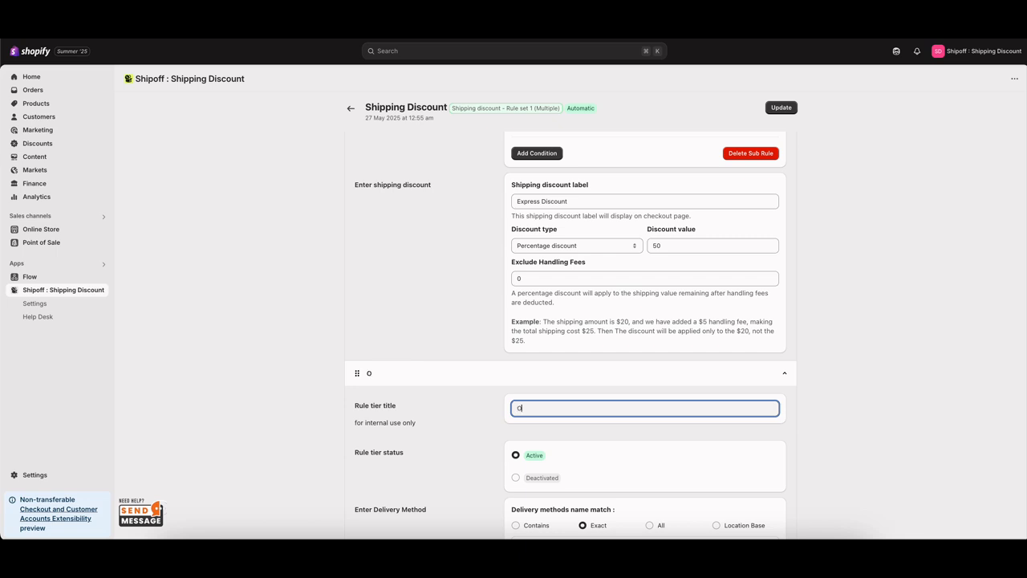
type("nt CA")
Set the Canada tier's delivery method matching to Contains and add the checkout's "Standard" method name
scroll(726, 457, "down", 3)
left_click(528, 401)
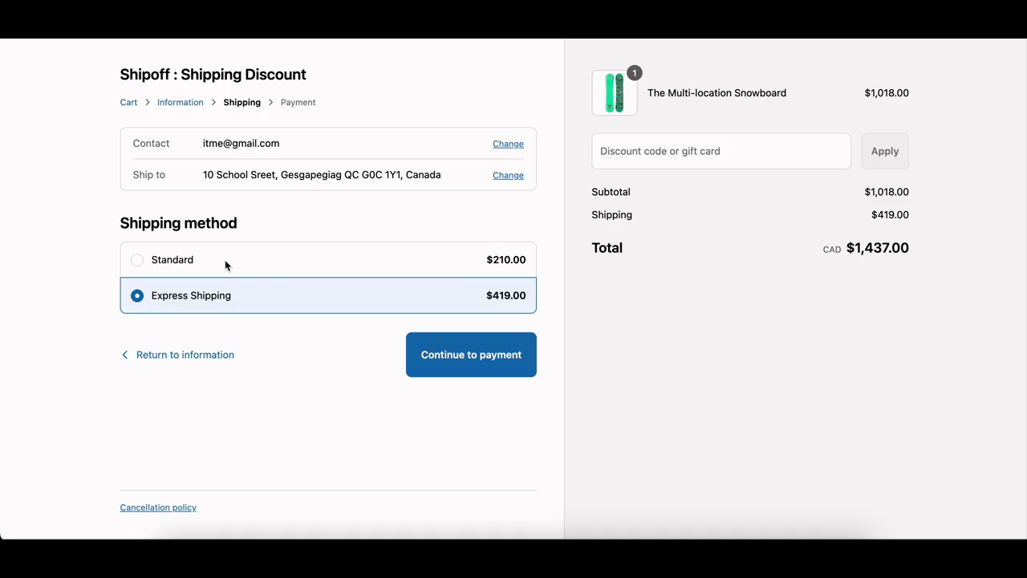
left_click(151, 260)
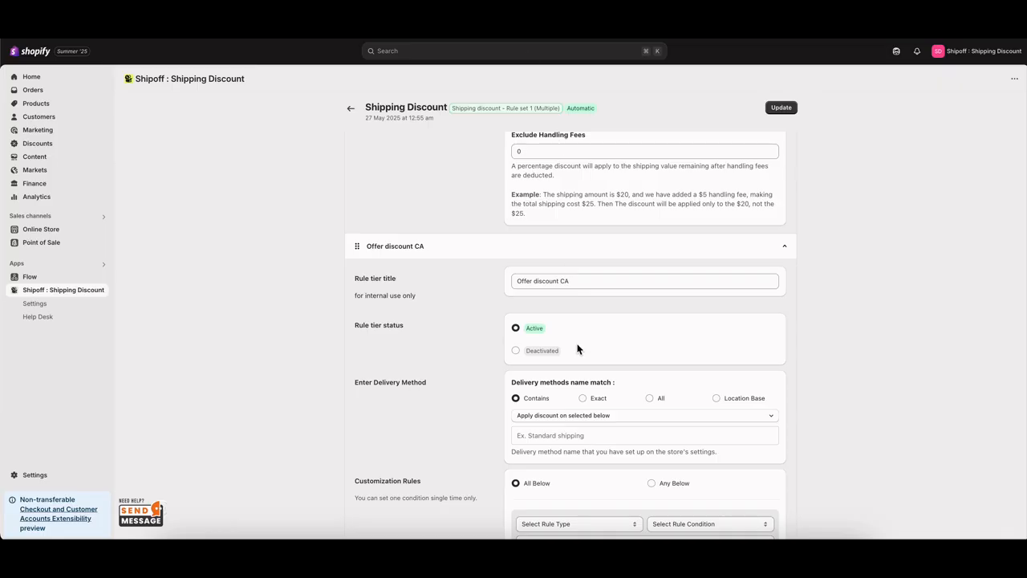
scroll(578, 345, "down", 2)
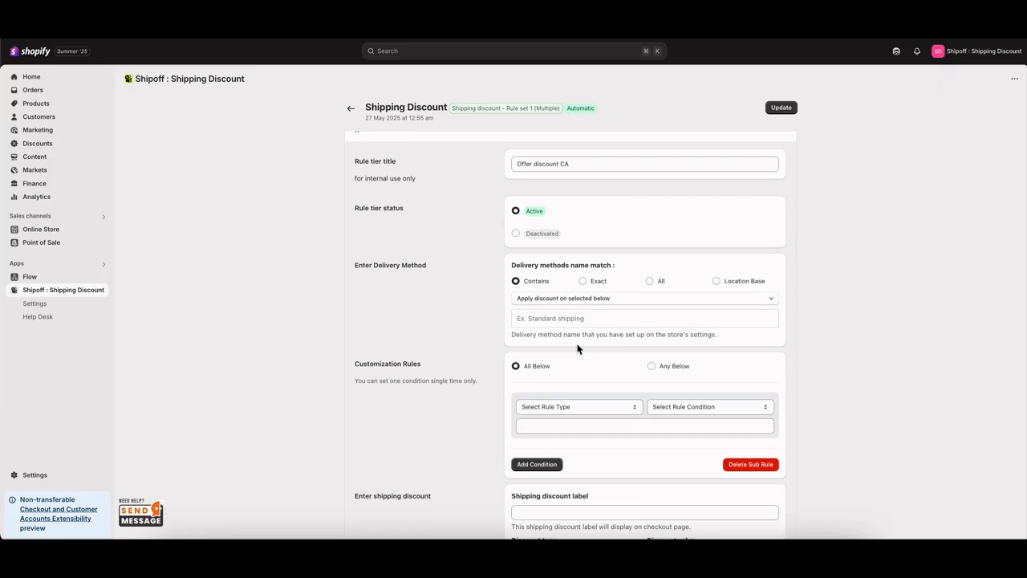
left_click(555, 293)
type("Standard")
key("Return")
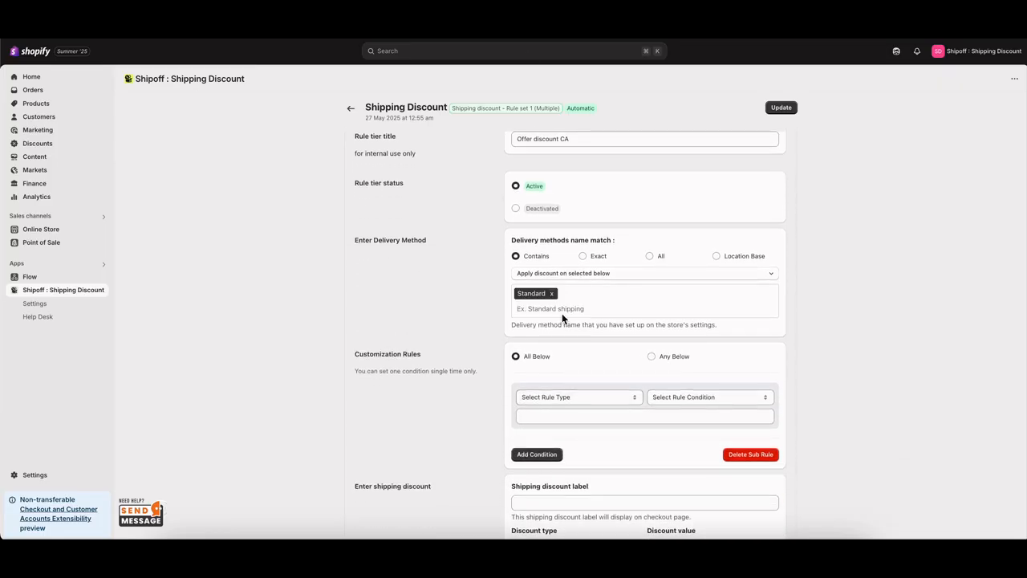
Add a customization rule to the Canada tier requiring Country to contain Canada
left_click(573, 397)
scroll(573, 399, "down", 5)
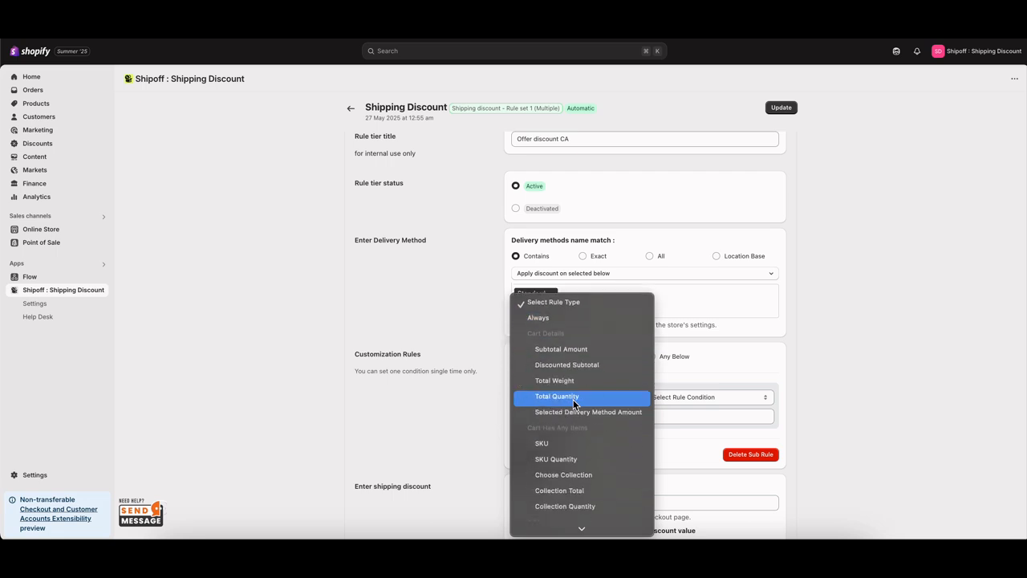
scroll(573, 399, "down", 3)
left_click(571, 381)
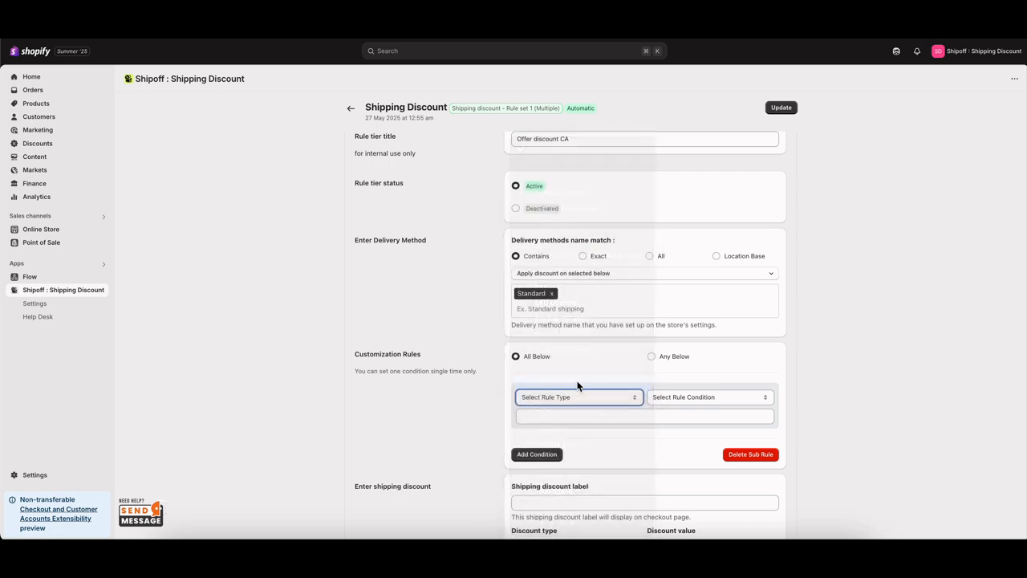
left_click(611, 420)
type("canada")
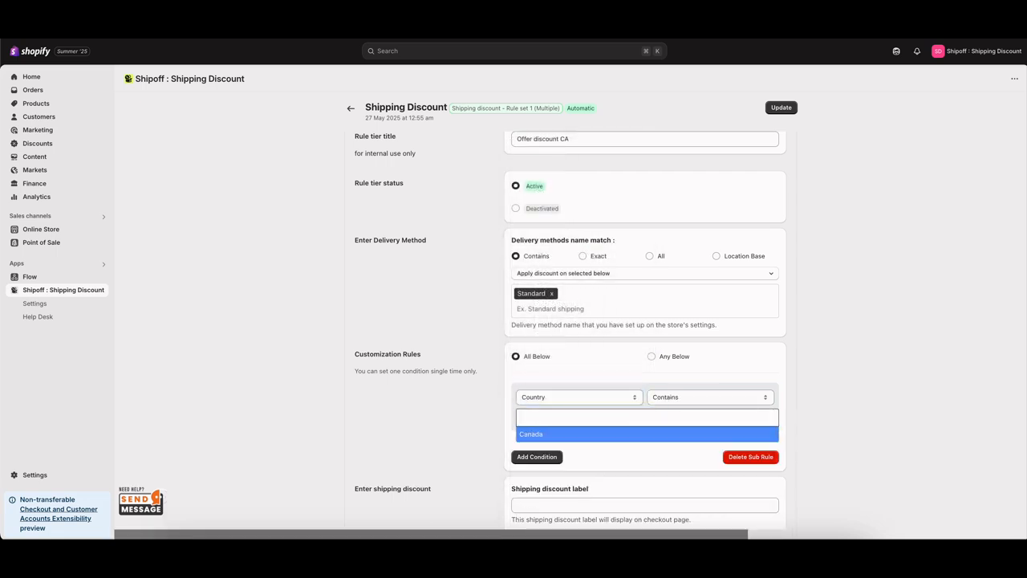
key("Return")
Enter "Standard shipping discount" as the Canada tier's shipping discount label
scroll(852, 414, "down", 2)
left_click(697, 447)
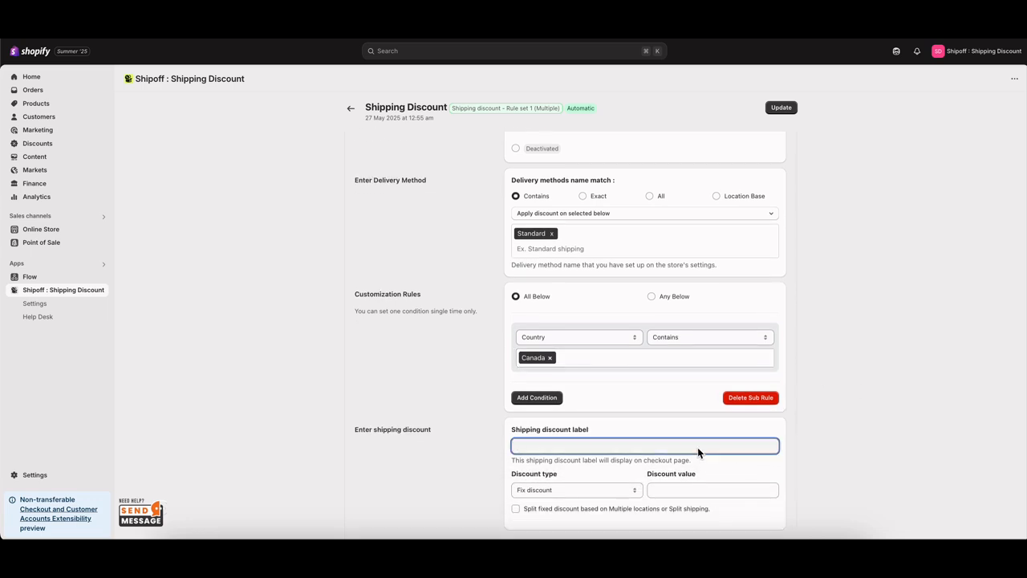
scroll(609, 140, "up", 10)
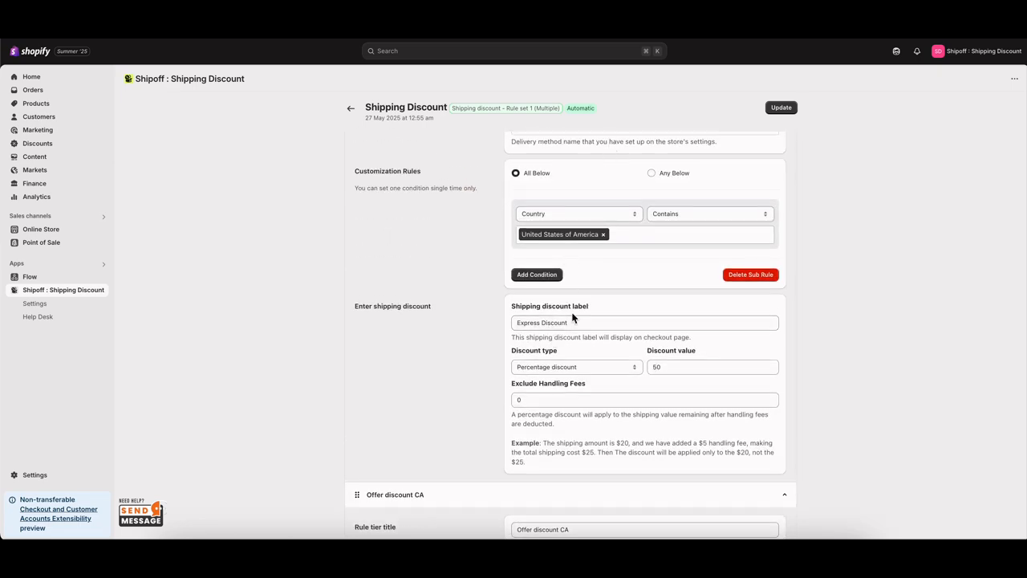
scroll(575, 326, "down", 10)
scroll(574, 329, "down", 4)
type("Standa")
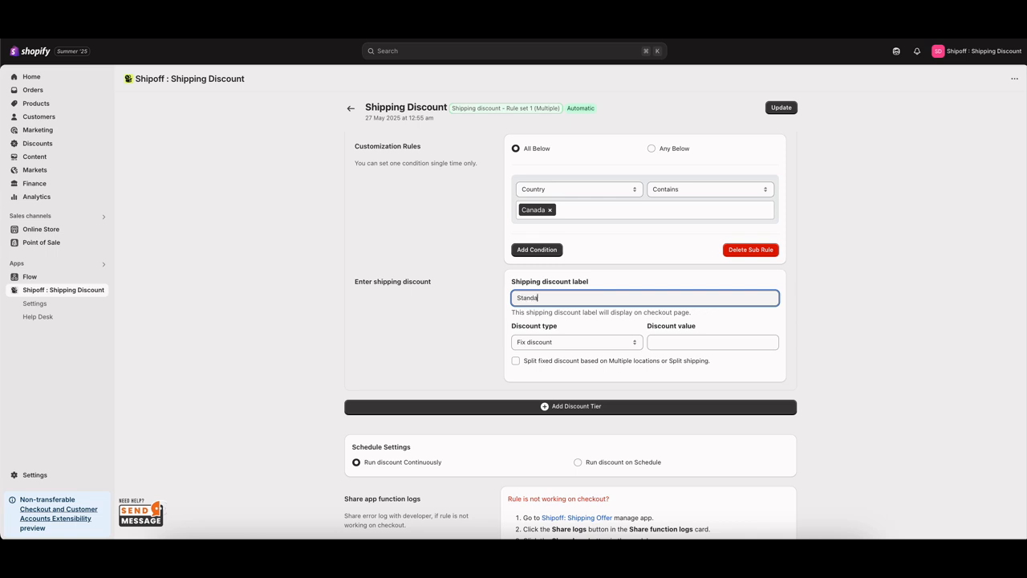
type("rd shipping discount")
Set the Canada tier's discount type to Custom shipping rate with a value of 100 and update the rule
key("Tab")
key("Tab")
key("shift+Tab")
key("space")
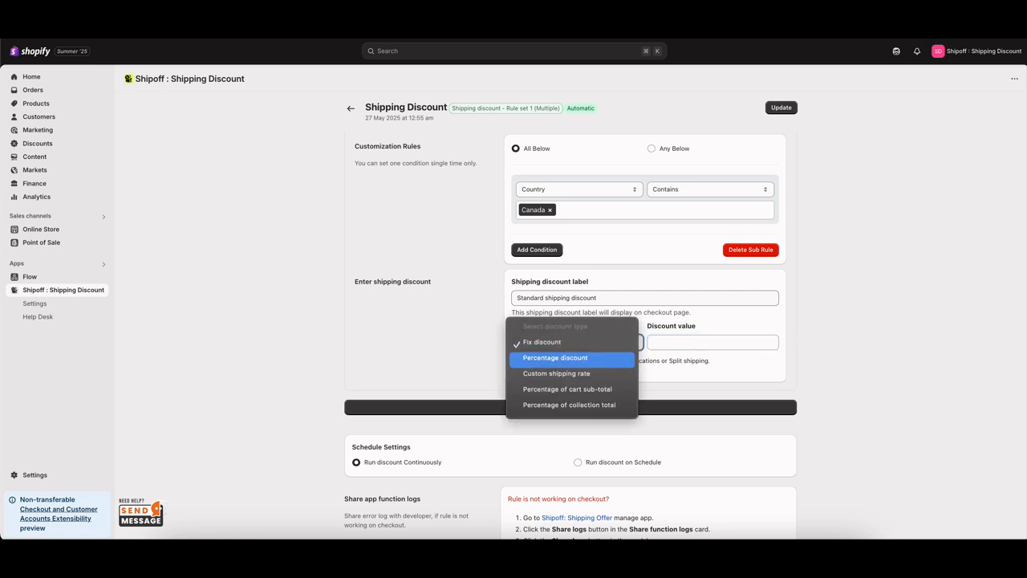
left_click(557, 374)
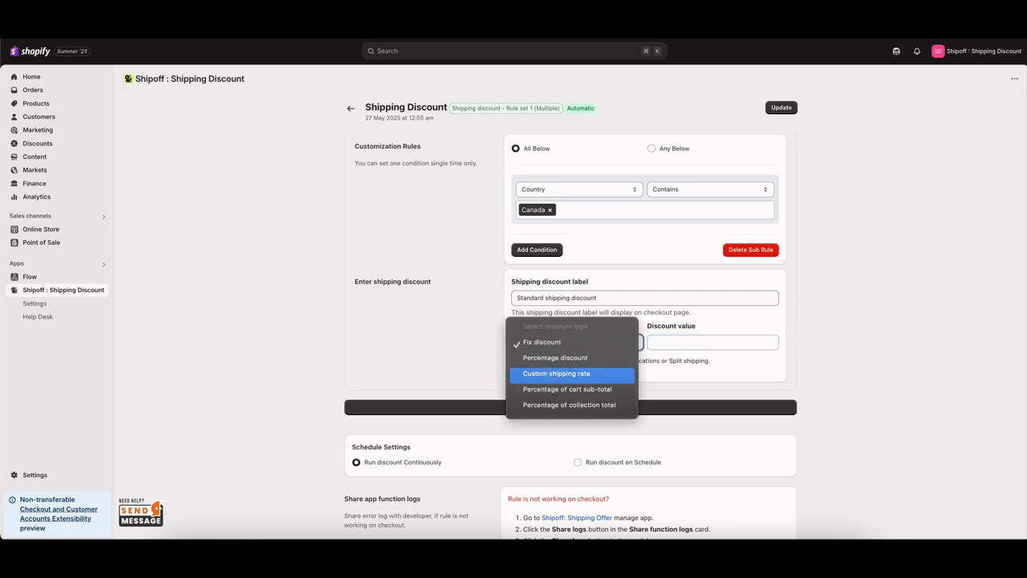
left_click(712, 343)
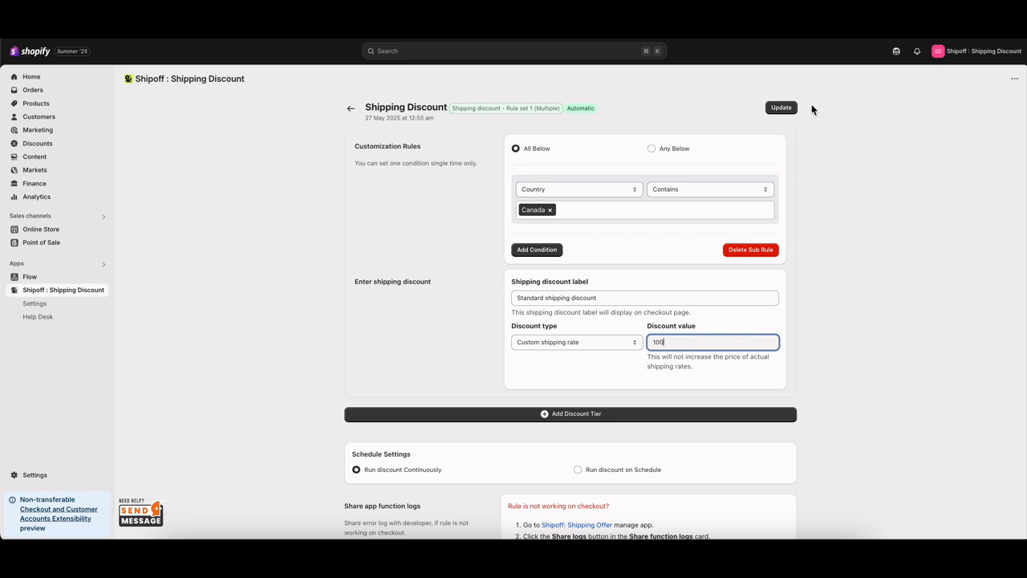
left_click(776, 110)
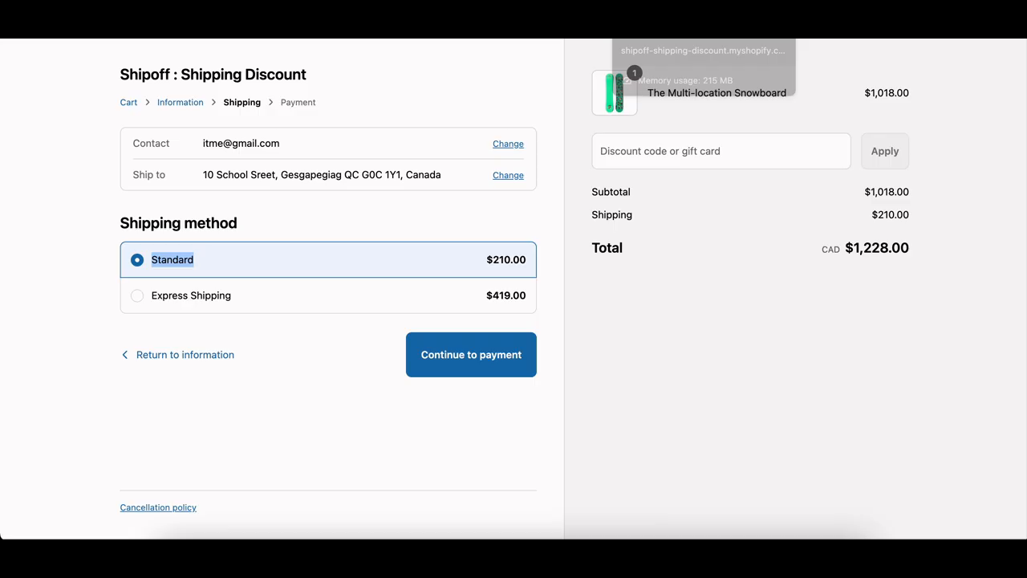
Reload the checkout to check the Standard shipping price for Canada, and return to the discount rule
key("super+r")
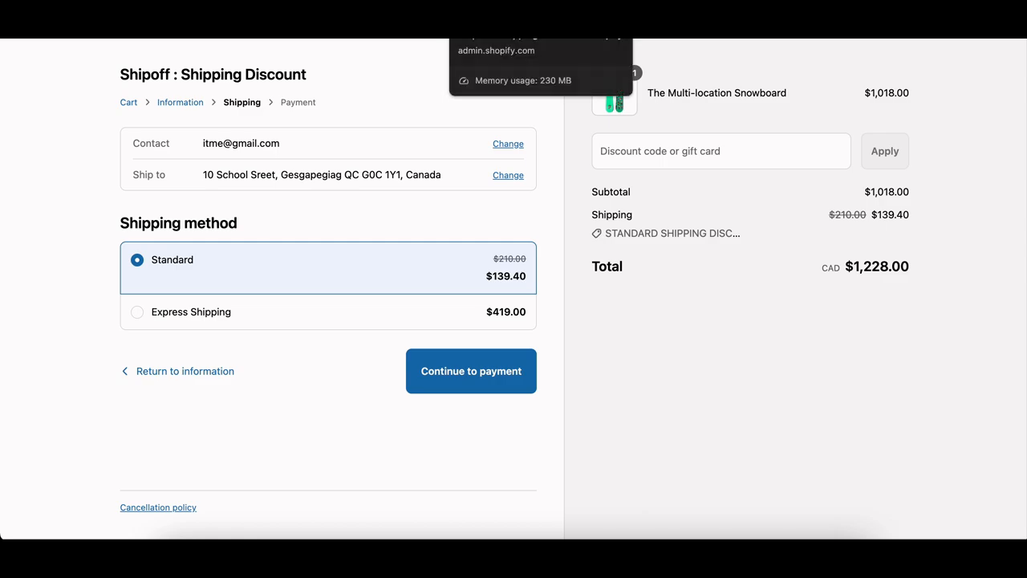
left_click(533, 19)
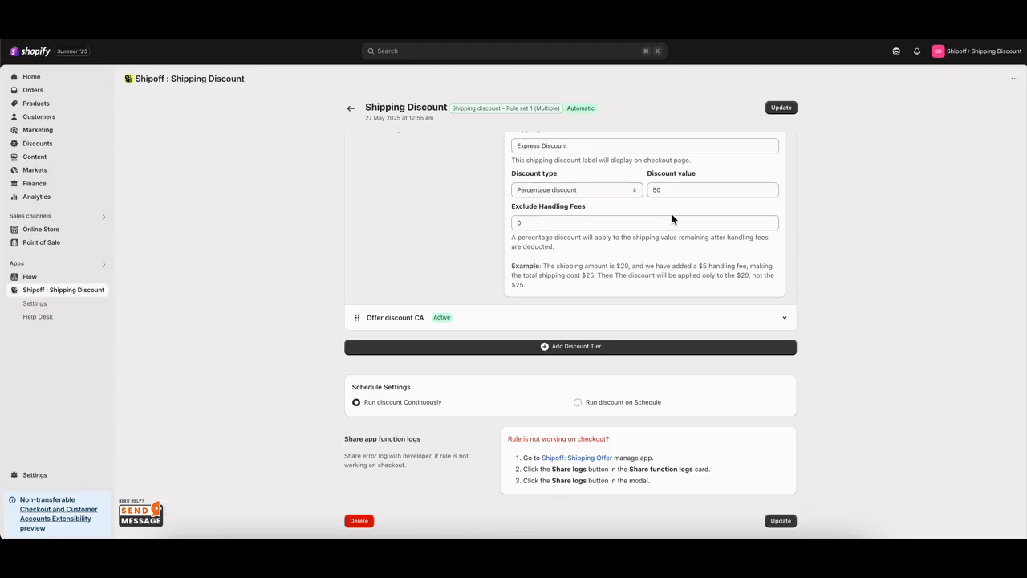
Expand the "Offer discount CA" tier, review its discount type options and discount value, and compare them with the checkout
left_click(653, 317)
scroll(654, 317, "down", 10)
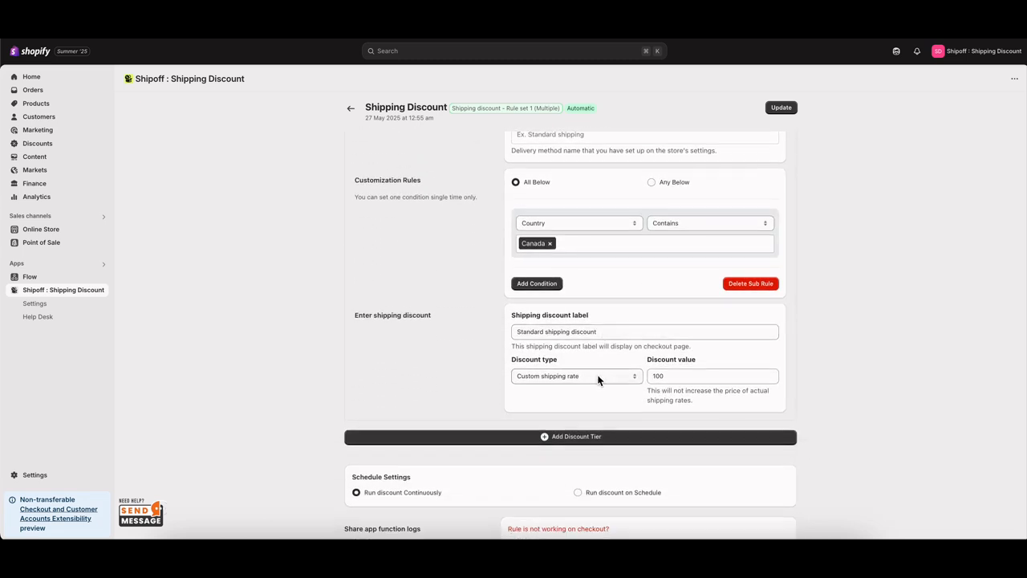
left_click(598, 377)
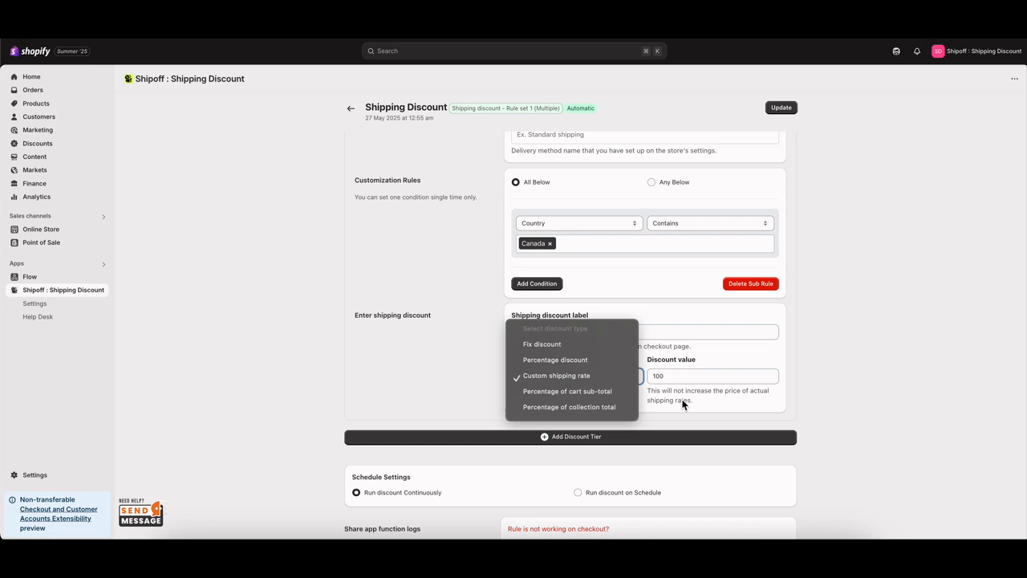
left_click(768, 386)
left_click(578, 379)
left_click(769, 374)
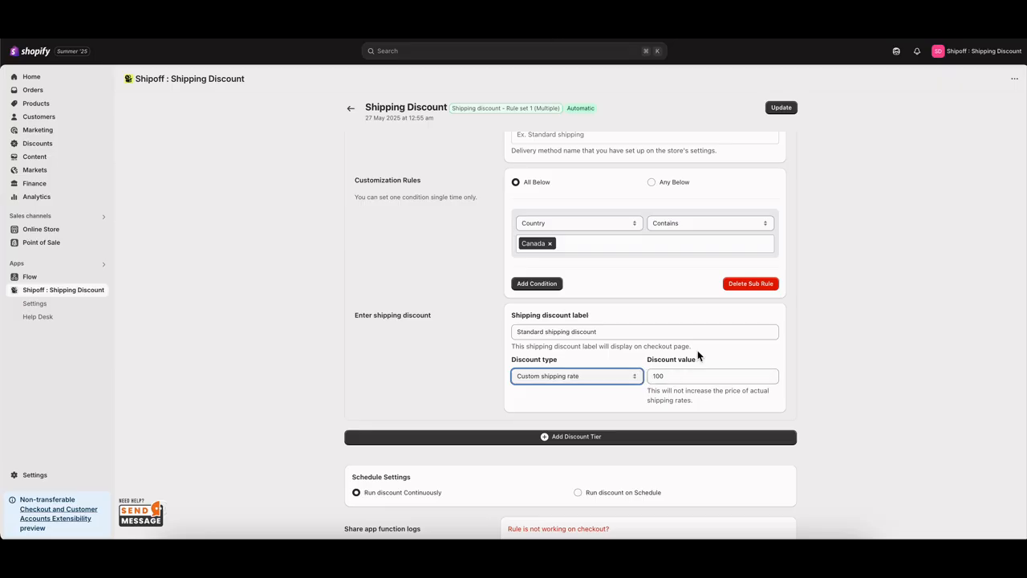
scroll(698, 350, "up", 3)
scroll(650, 358, "down", 2)
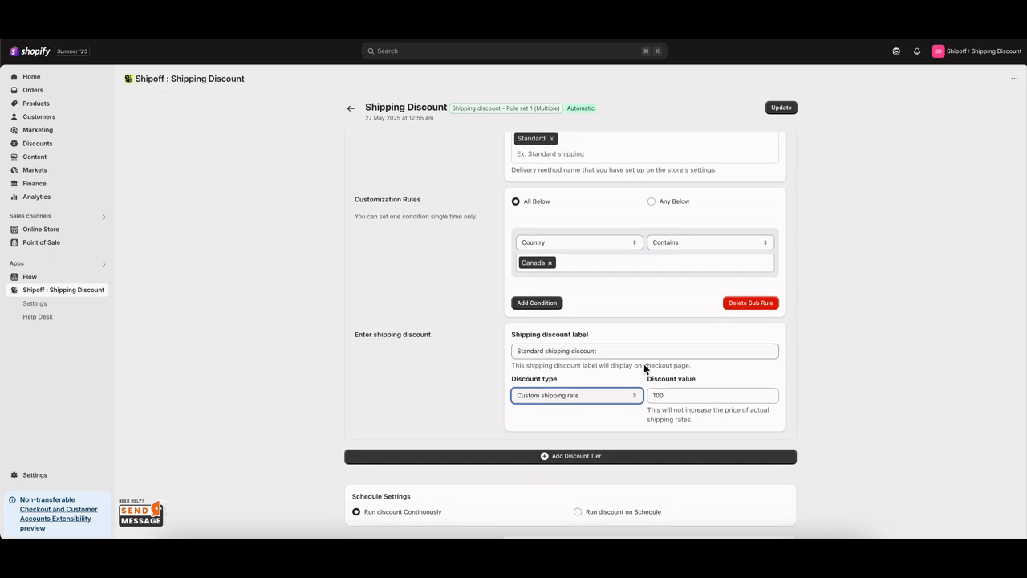
left_click(683, 391)
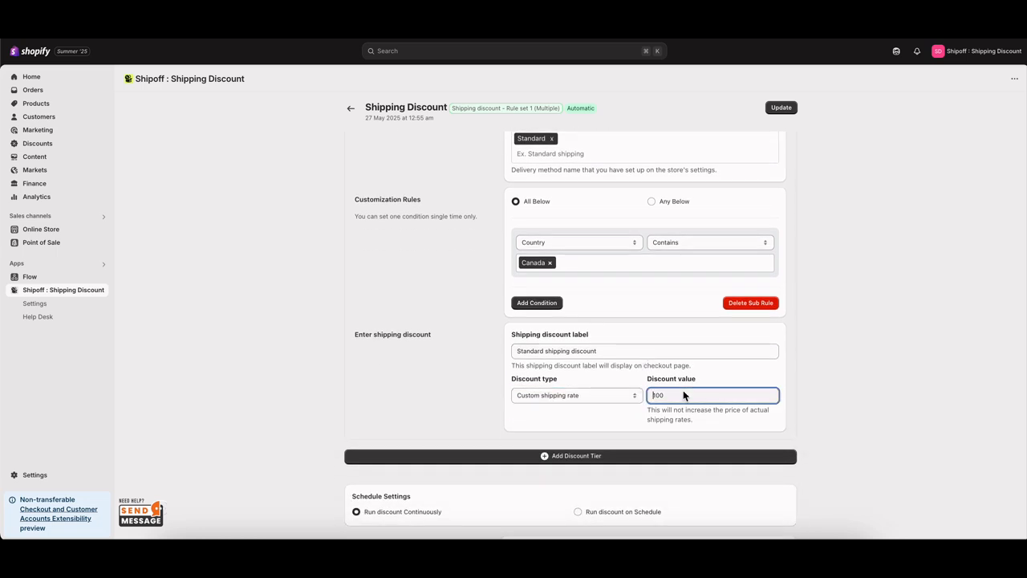
left_click(603, 399)
left_click(556, 398)
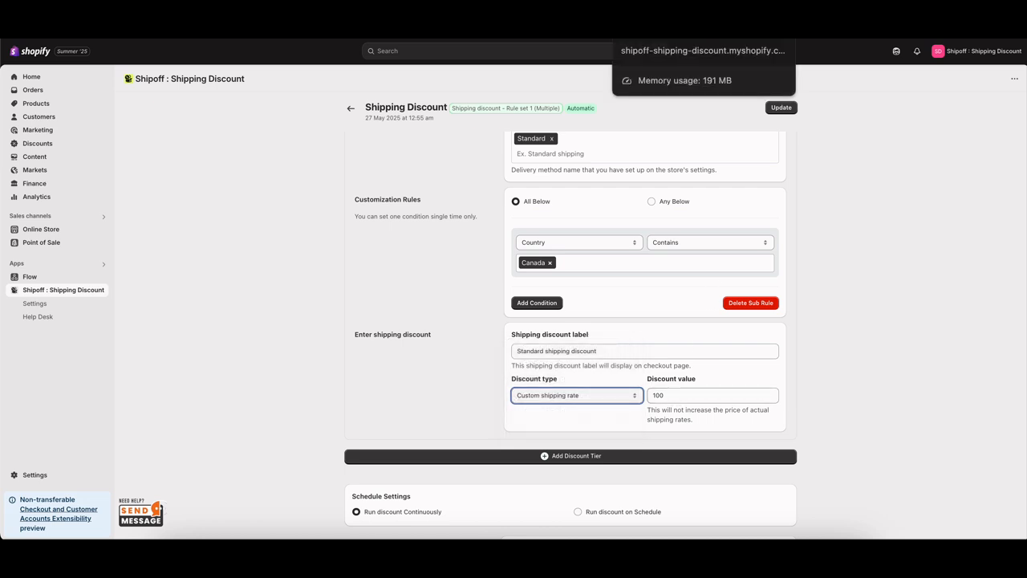
left_click(679, 16)
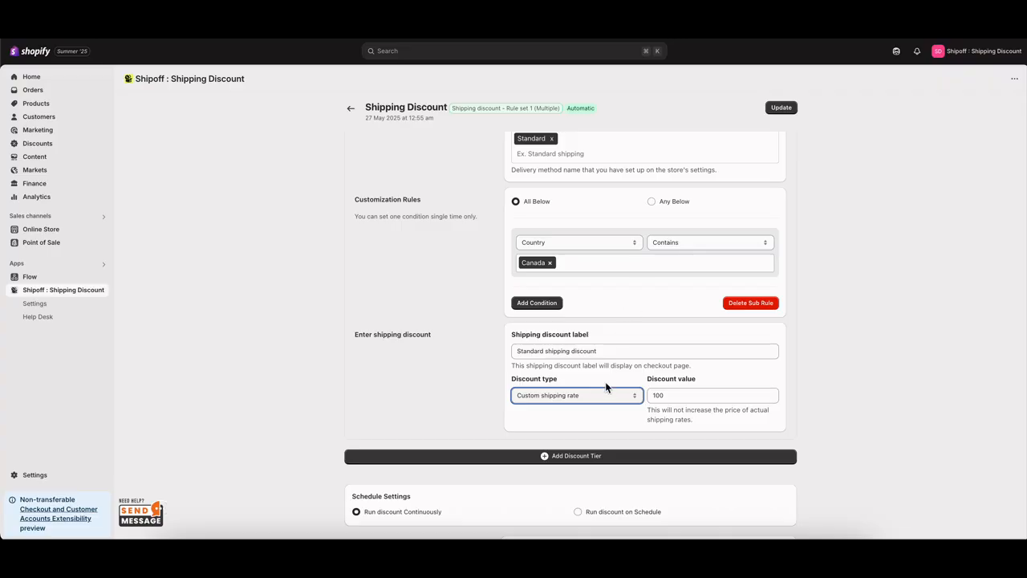
Change the Canada tier to a Percentage discount with a value of 50 and update the rule
left_click(606, 394)
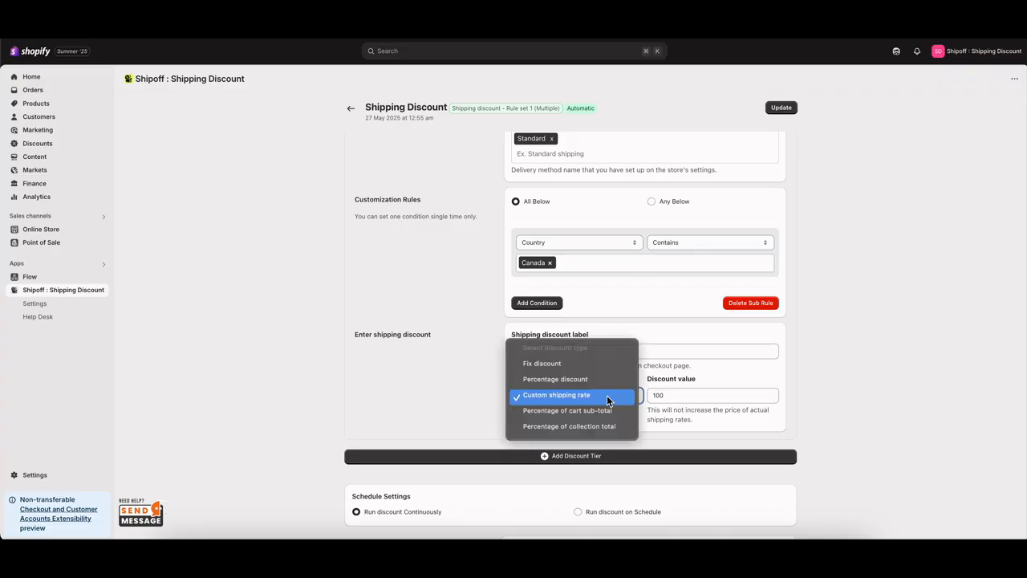
left_click(610, 377)
left_click(672, 394)
type("50")
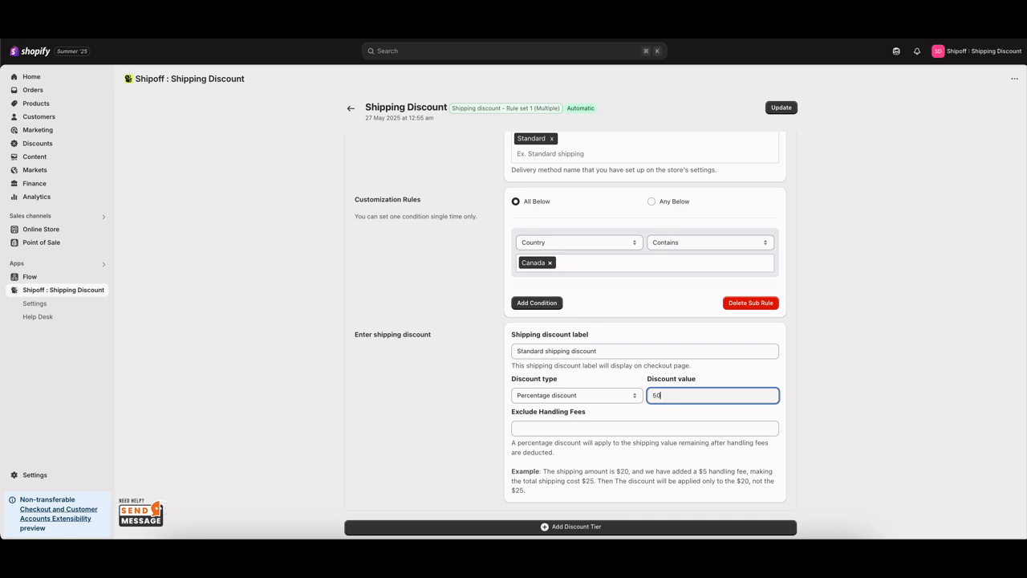
key("Tab")
left_click(780, 107)
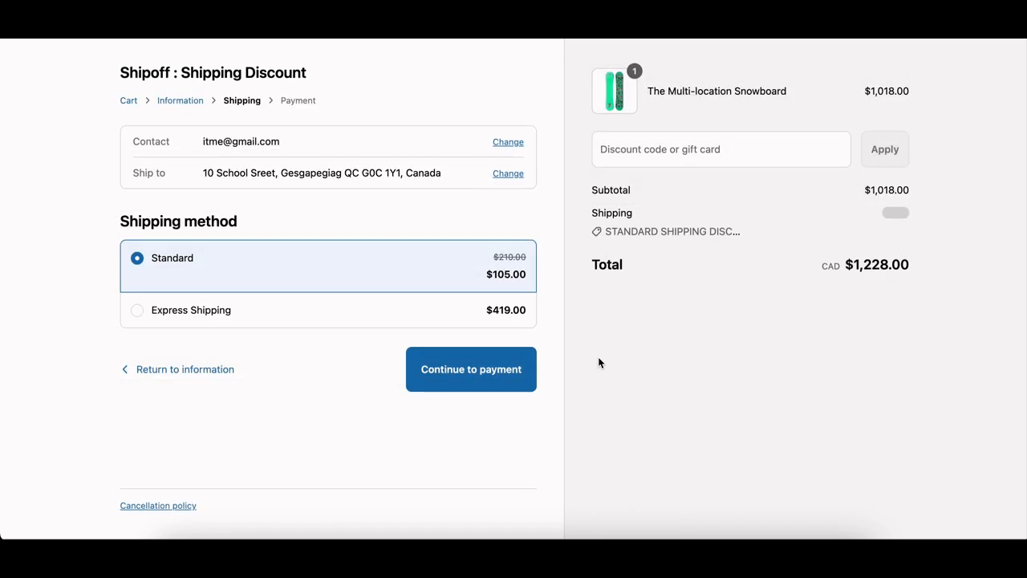
Compare the discounted and original Standard shipping prices in the Canadian checkout
triple_click(519, 279)
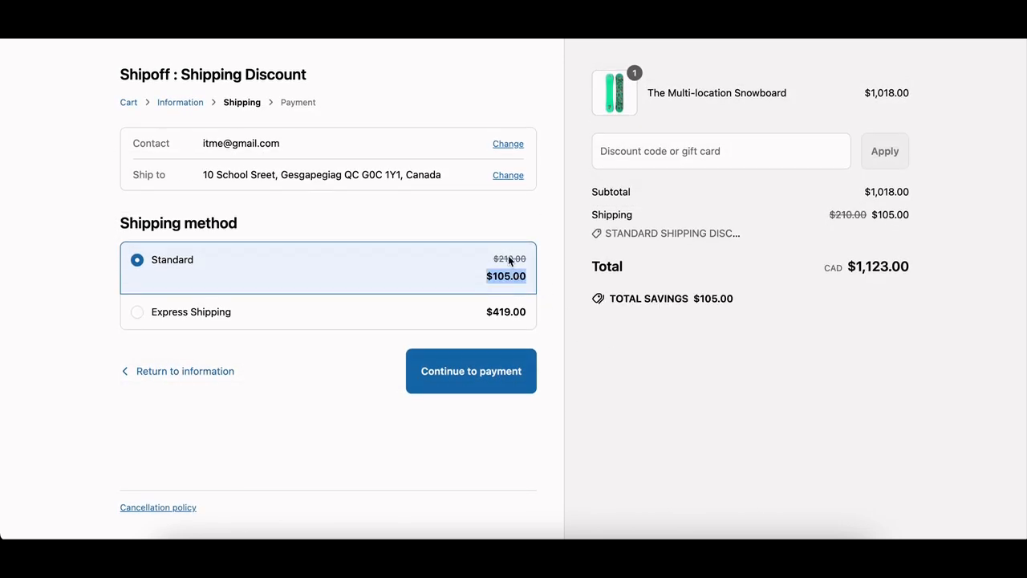
triple_click(508, 262)
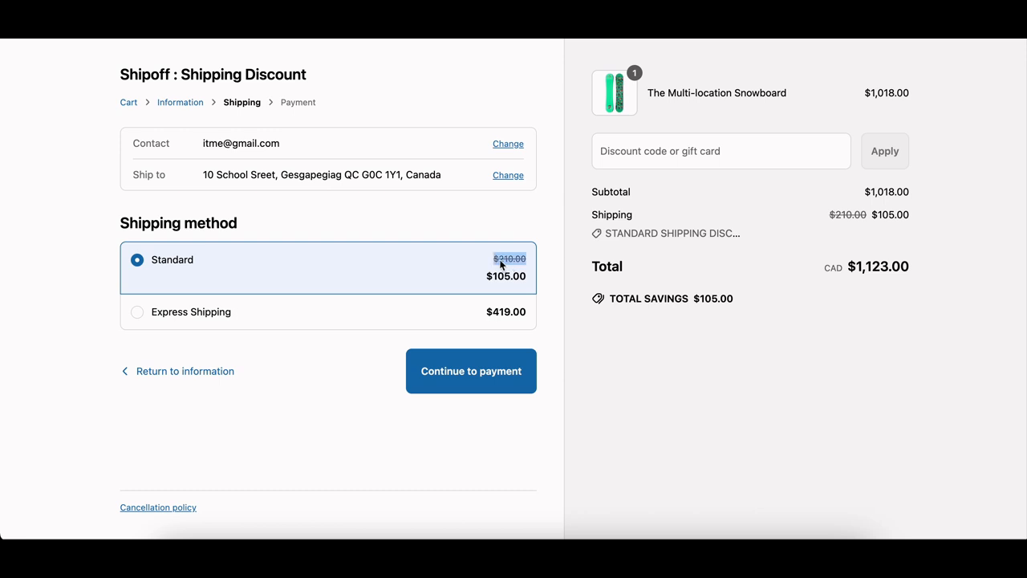
left_click(640, 378)
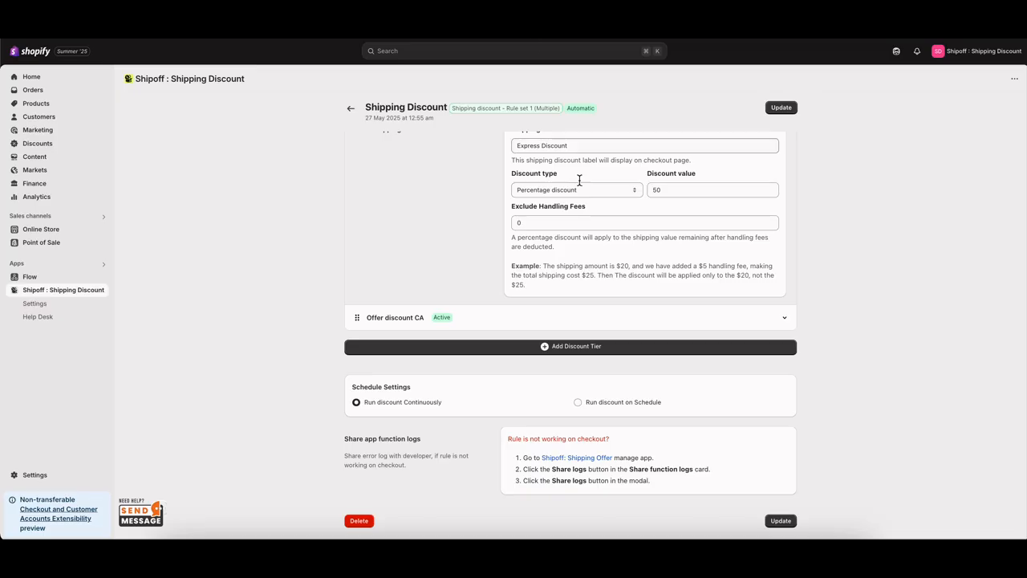
Review the "Offer discount US" tier's discount, country and delivery method settings, and open the app's support message chat
scroll(659, 293, "up", 3)
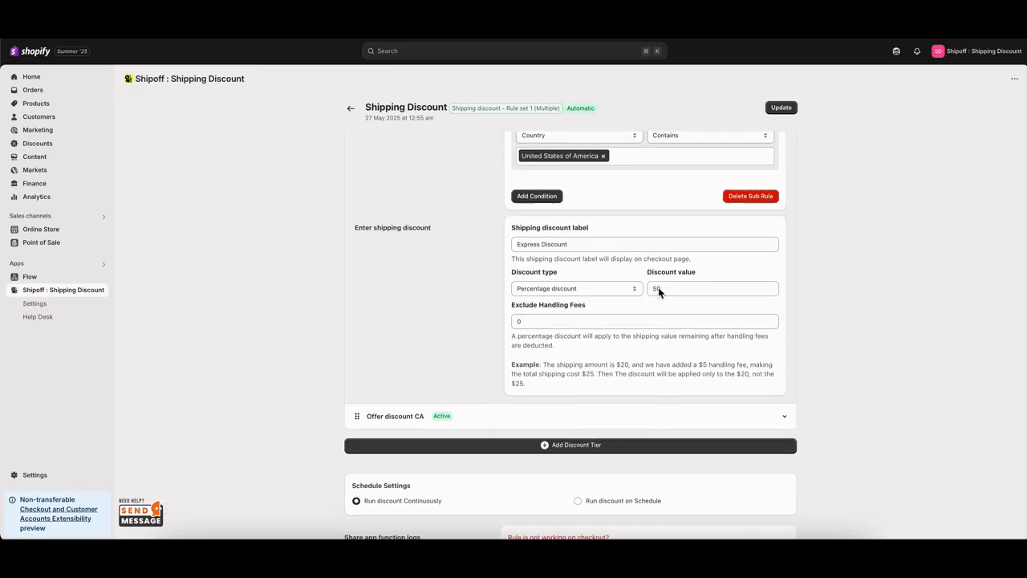
scroll(660, 293, "up", 2)
scroll(658, 289, "down", 1)
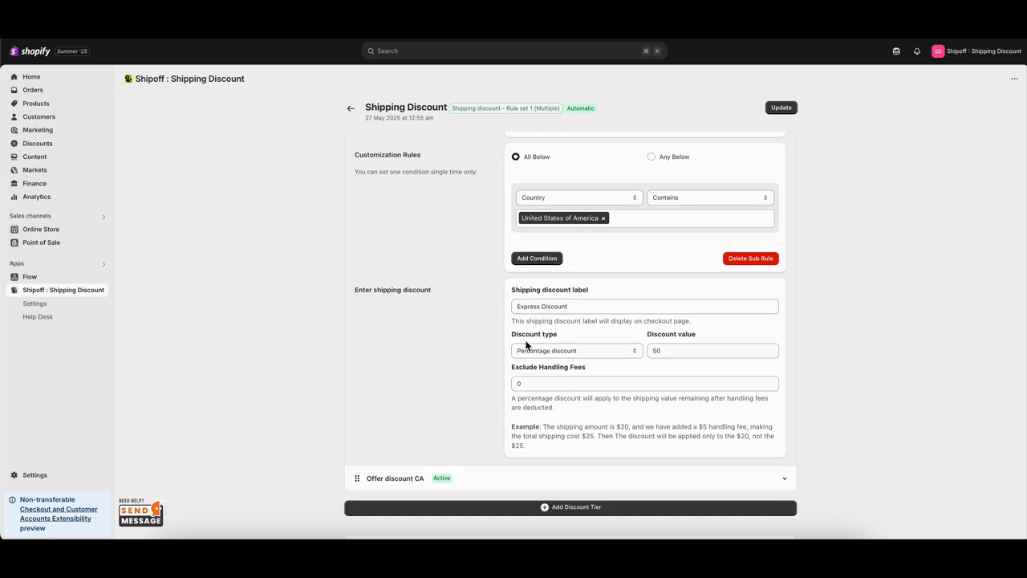
scroll(683, 333, "up", 5)
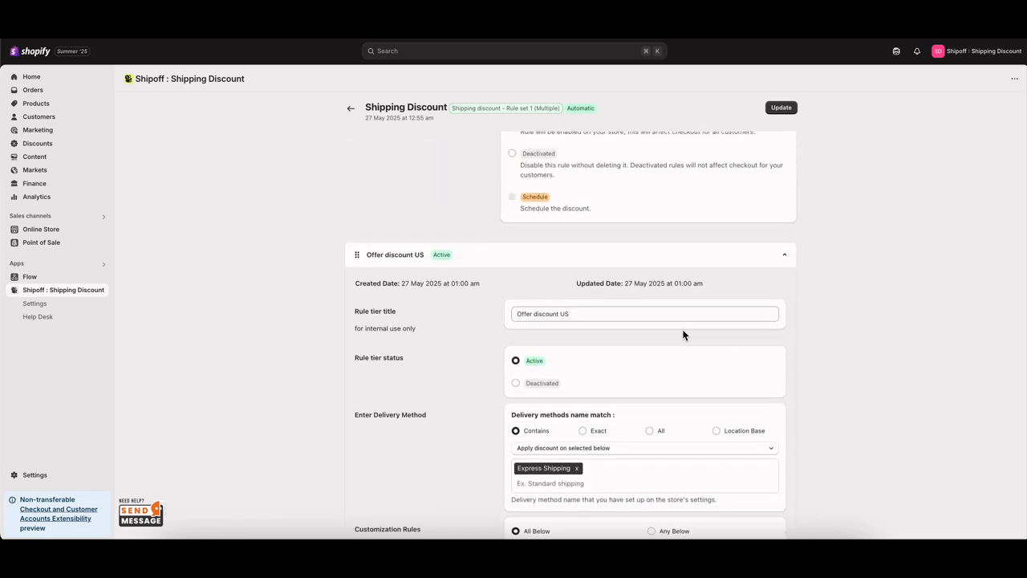
left_click(156, 513)
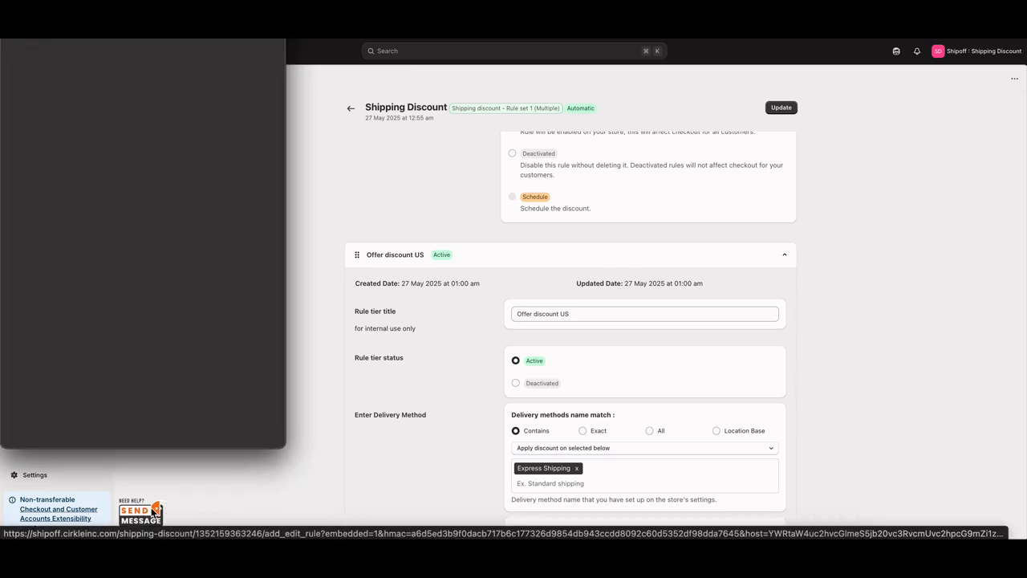